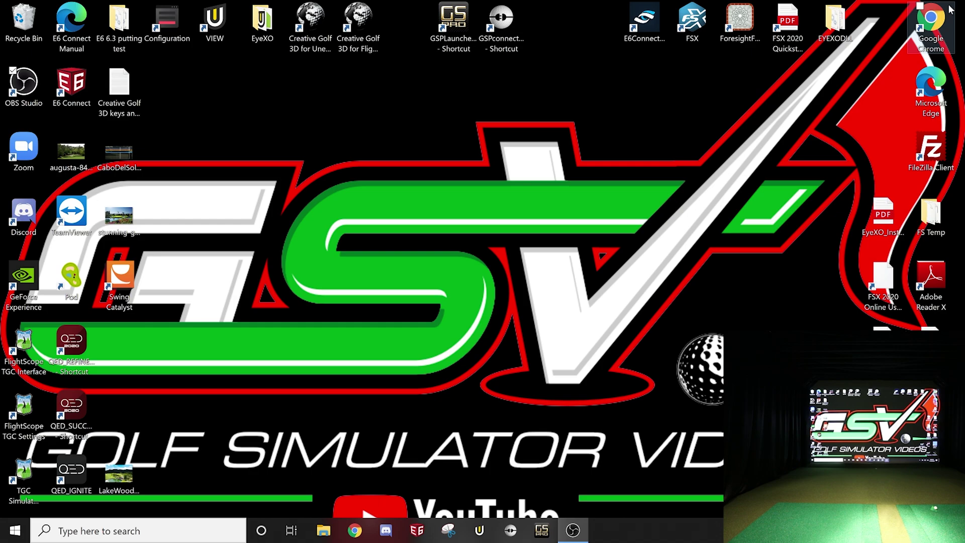
Step: Open the EyeXoSensor folder on the Acer (C:) drive in File Explorer
{"action": "key", "text": "super+e"}
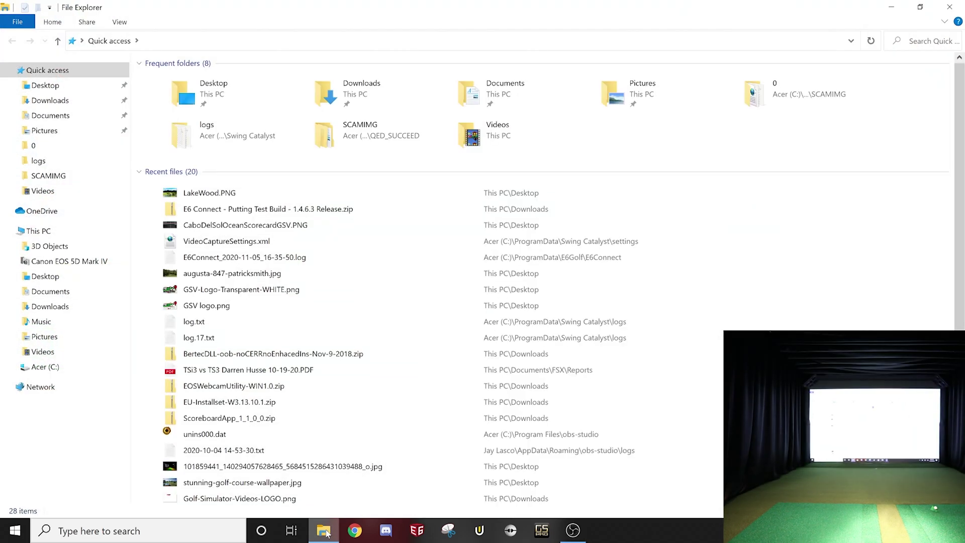
{"action": "left_click", "coordinate": [55, 368]}
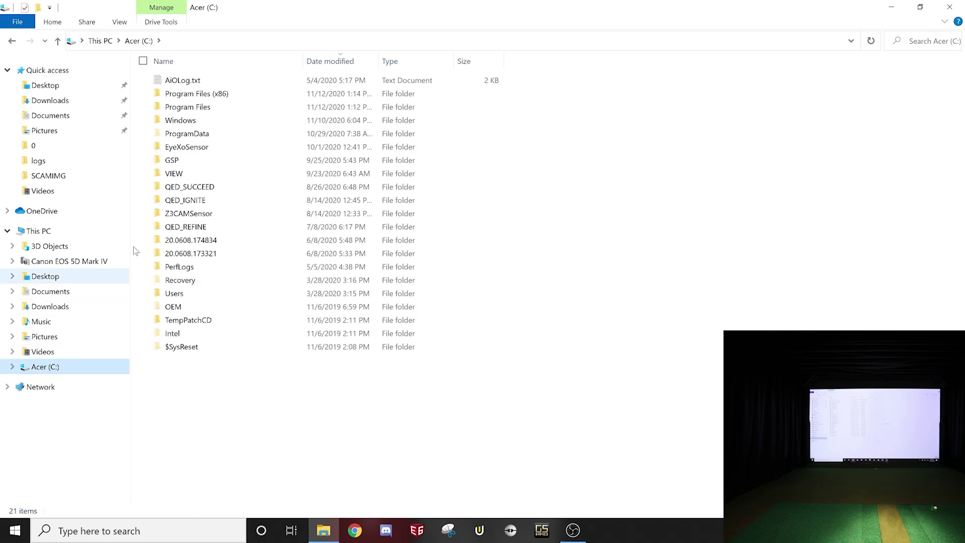
{"action": "left_click", "coordinate": [198, 150]}
{"action": "double_click", "coordinate": [198, 150]}
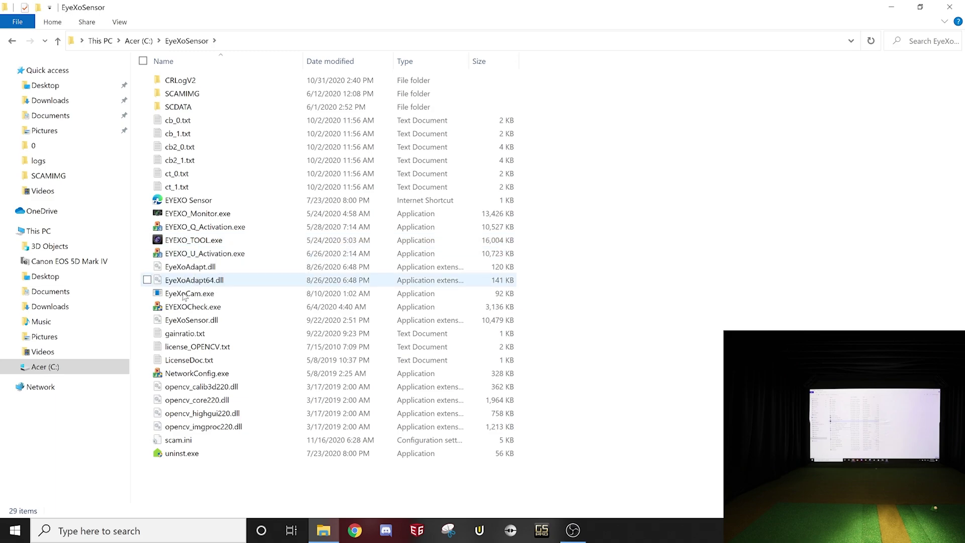
Step: Open the Windows list of installed apps and sort it by install date
{"action": "left_click", "coordinate": [152, 529]}
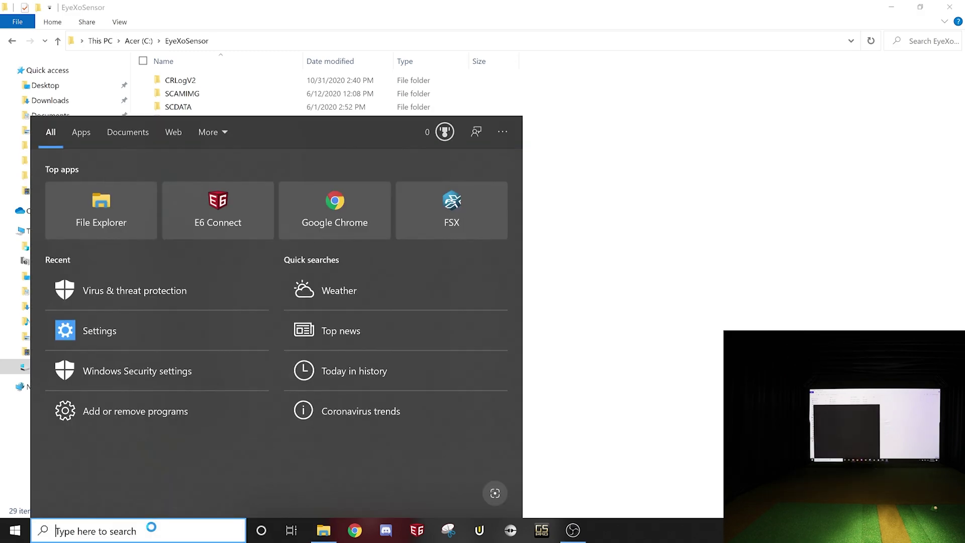
{"action": "type", "text": "progra"}
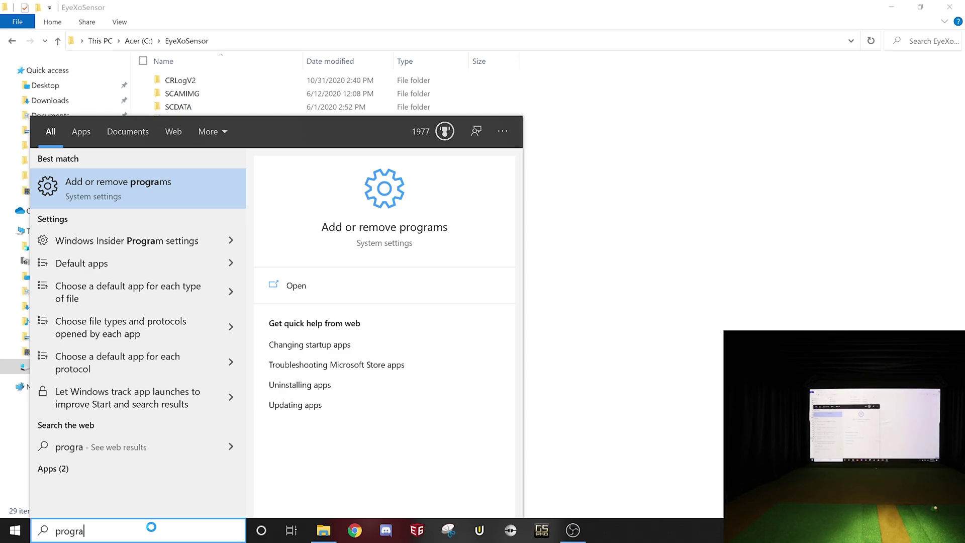
{"action": "key", "text": "Return"}
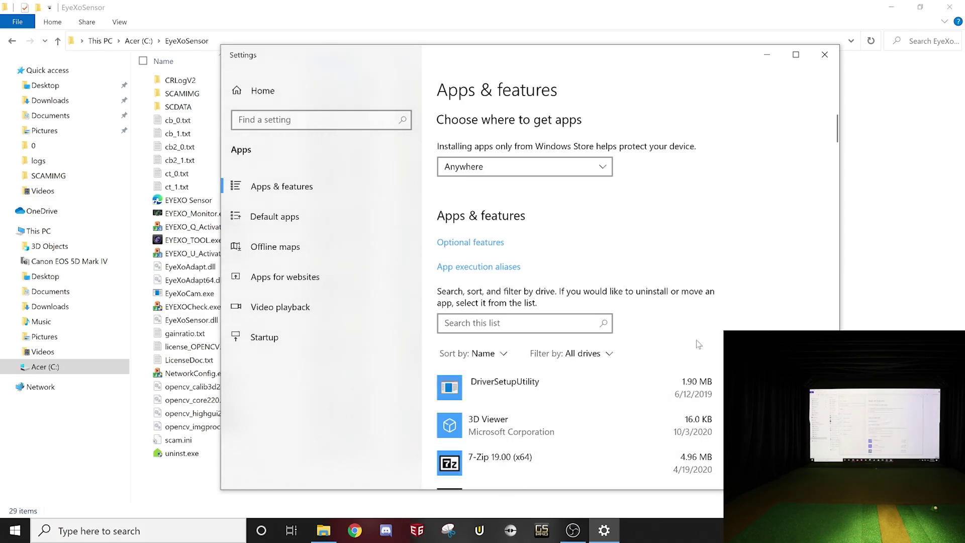
{"action": "scroll", "coordinate": [762, 325], "scroll_direction": "down", "scroll_amount": 3}
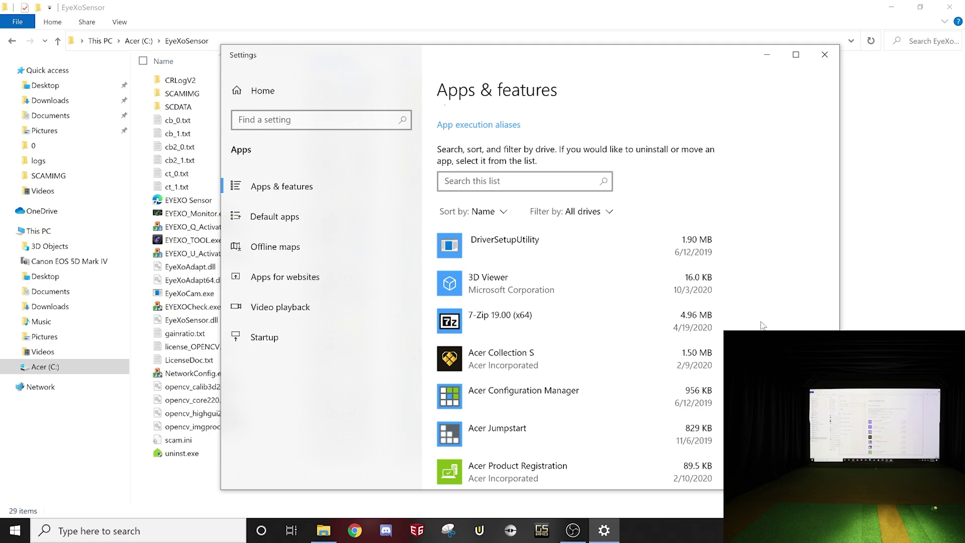
{"action": "scroll", "coordinate": [637, 345], "scroll_direction": "down", "scroll_amount": 1}
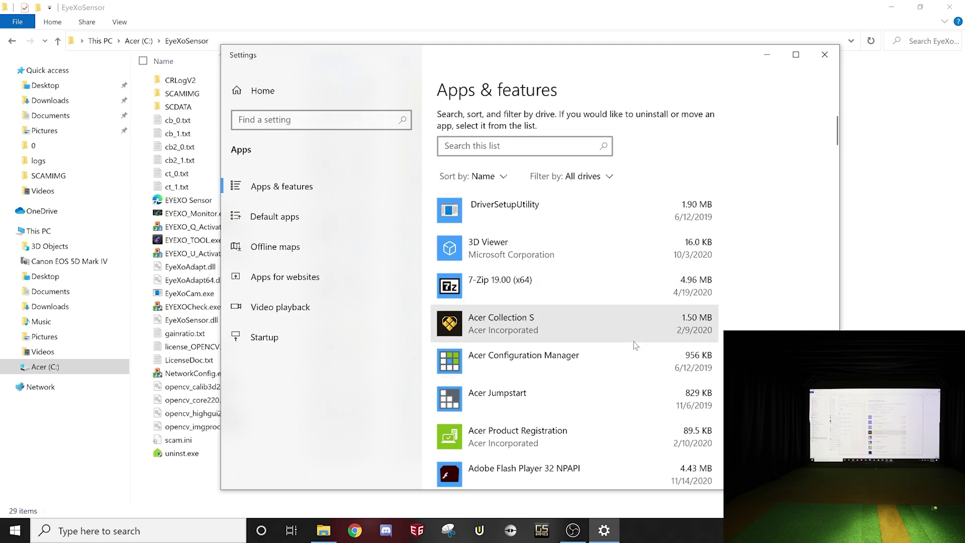
{"action": "left_click", "coordinate": [503, 177]}
{"action": "left_click", "coordinate": [481, 243]}
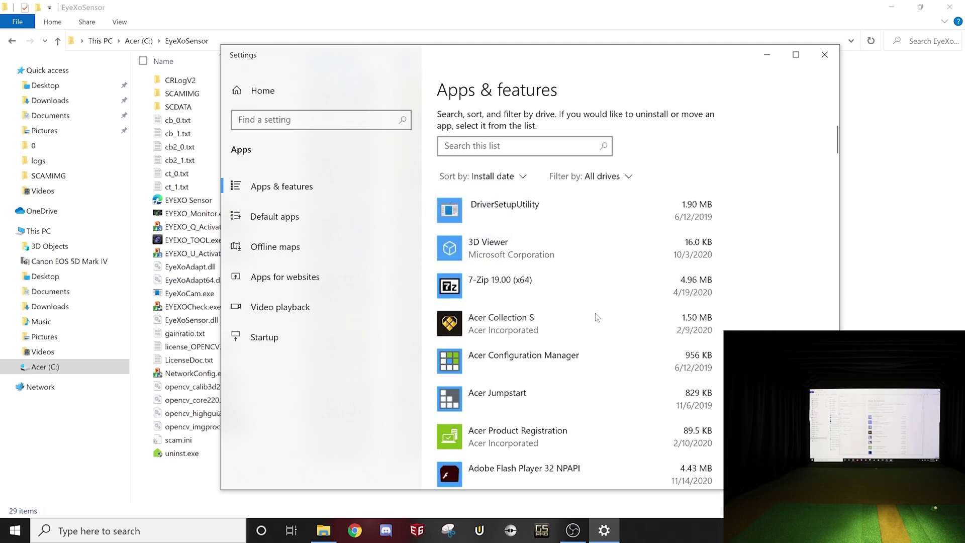
Step: Check the most recently installed apps, expand Adobe Flash Player 32 NPAPI to view its uninstall option, and close the settings window
{"action": "scroll", "coordinate": [597, 317], "scroll_direction": "down", "scroll_amount": 20}
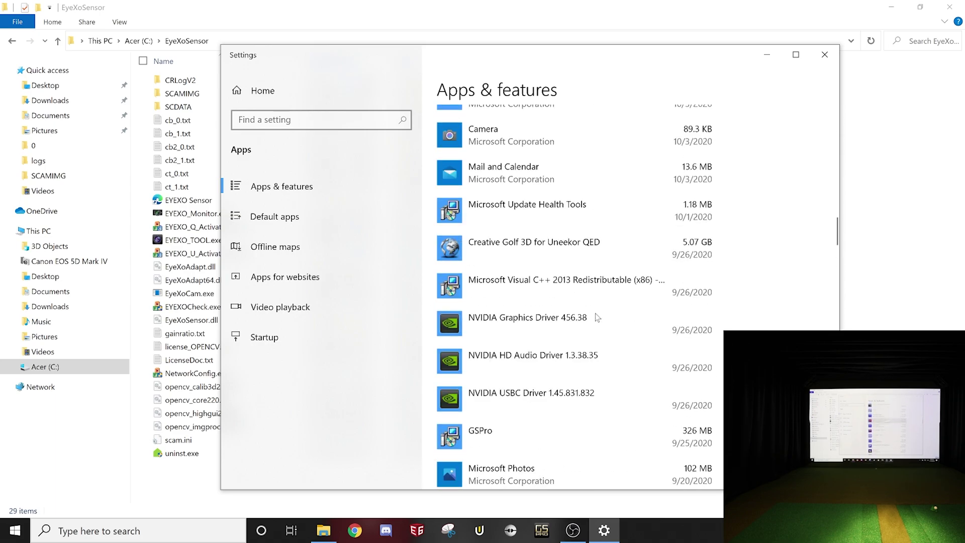
{"action": "scroll", "coordinate": [597, 317], "scroll_direction": "up", "scroll_amount": 20}
{"action": "scroll", "coordinate": [603, 289], "scroll_direction": "down", "scroll_amount": 3}
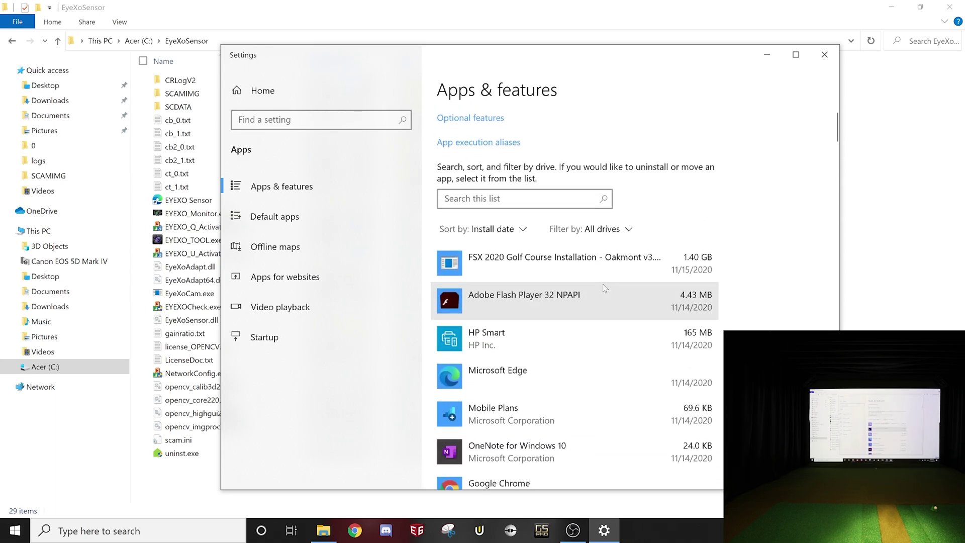
{"action": "left_click", "coordinate": [603, 286]}
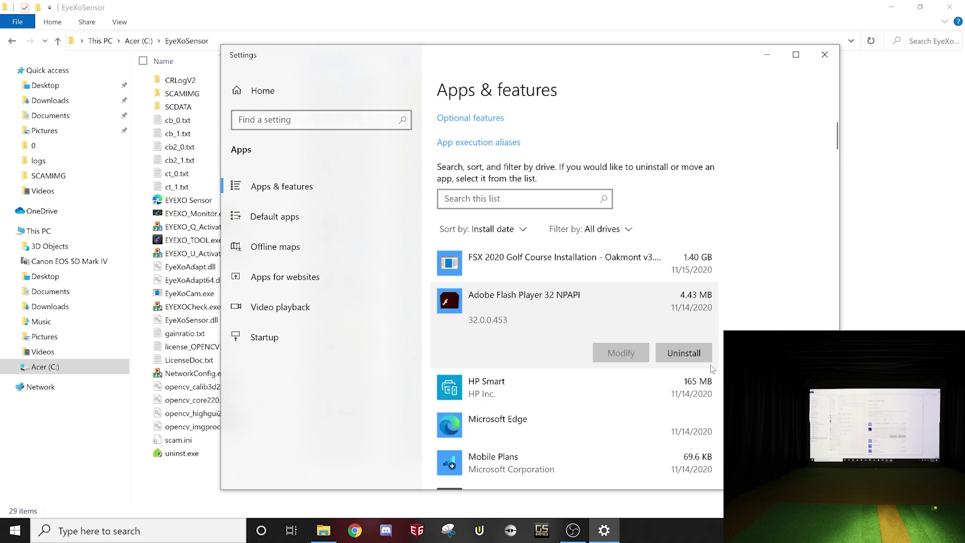
{"action": "left_click", "coordinate": [823, 60]}
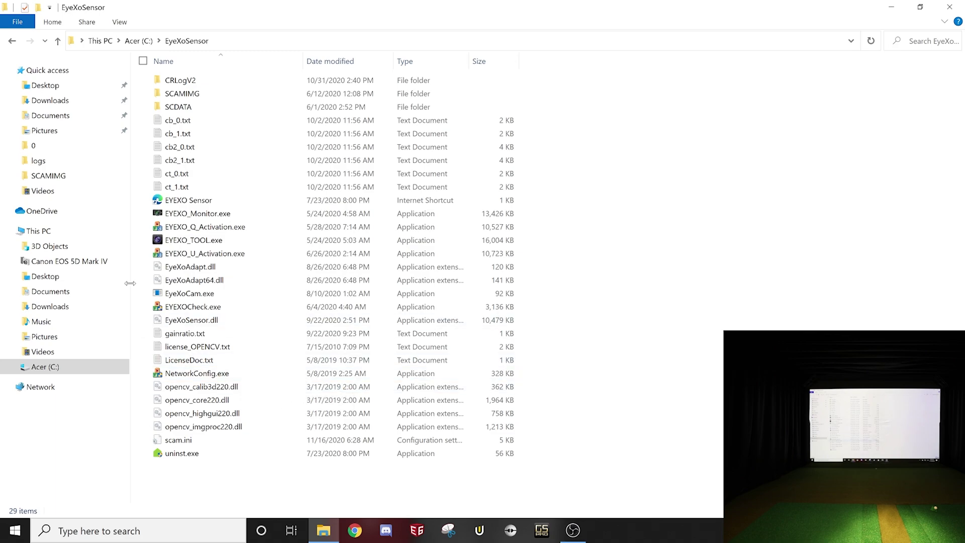
Step: Open the Virus & threat protection page of Windows Security from the Update & Security settings
{"action": "left_click", "coordinate": [107, 528]}
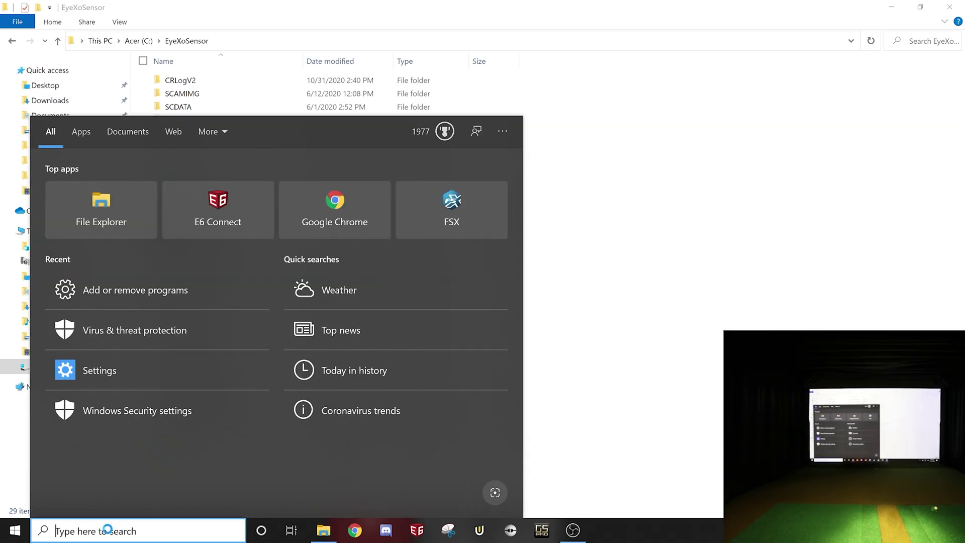
{"action": "type", "text": "sett"}
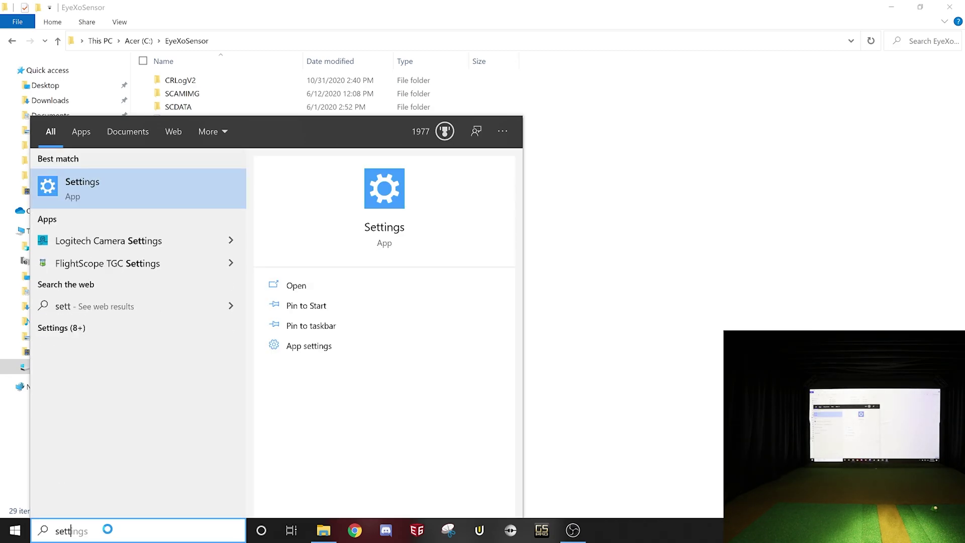
{"action": "key", "text": "Return"}
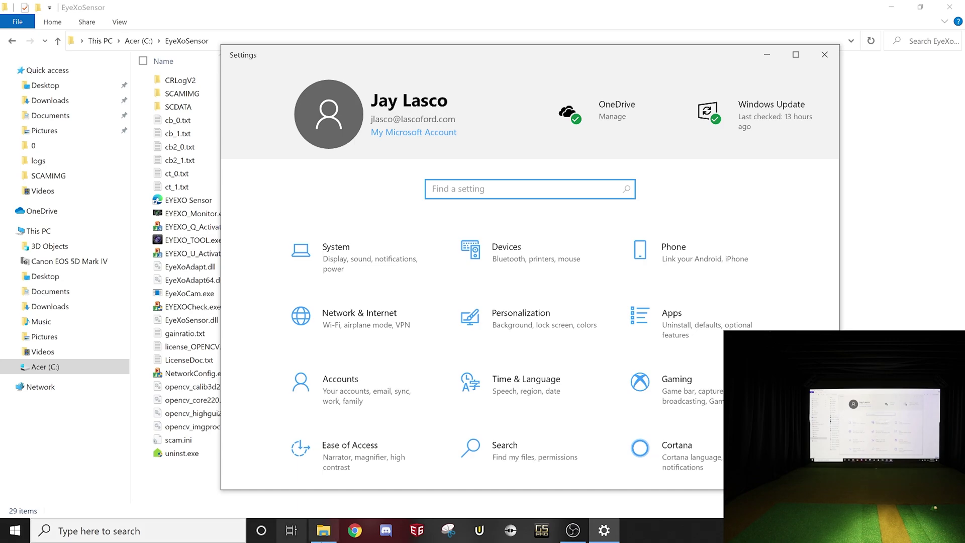
{"action": "scroll", "coordinate": [446, 400], "scroll_direction": "down", "scroll_amount": 3}
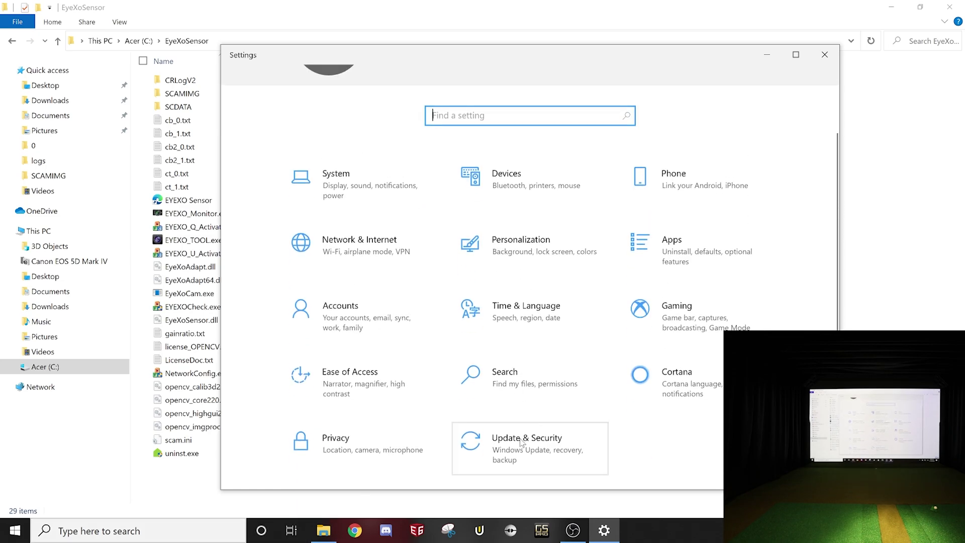
{"action": "left_click", "coordinate": [521, 442]}
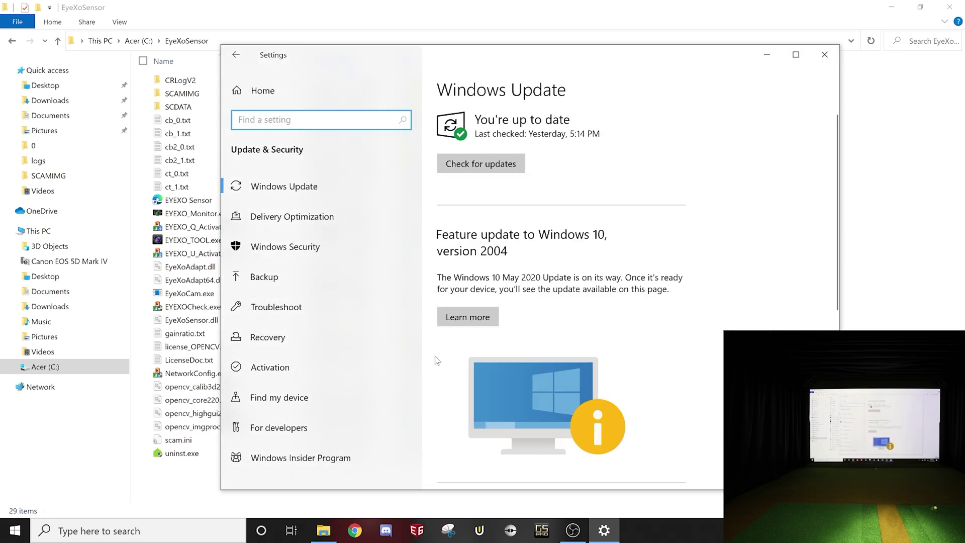
{"action": "left_click", "coordinate": [299, 249]}
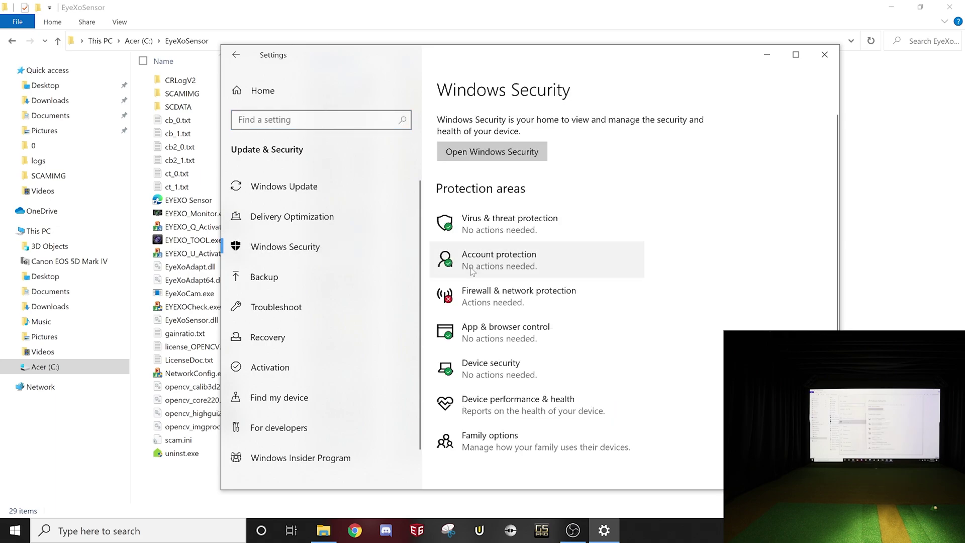
{"action": "left_click", "coordinate": [510, 231]}
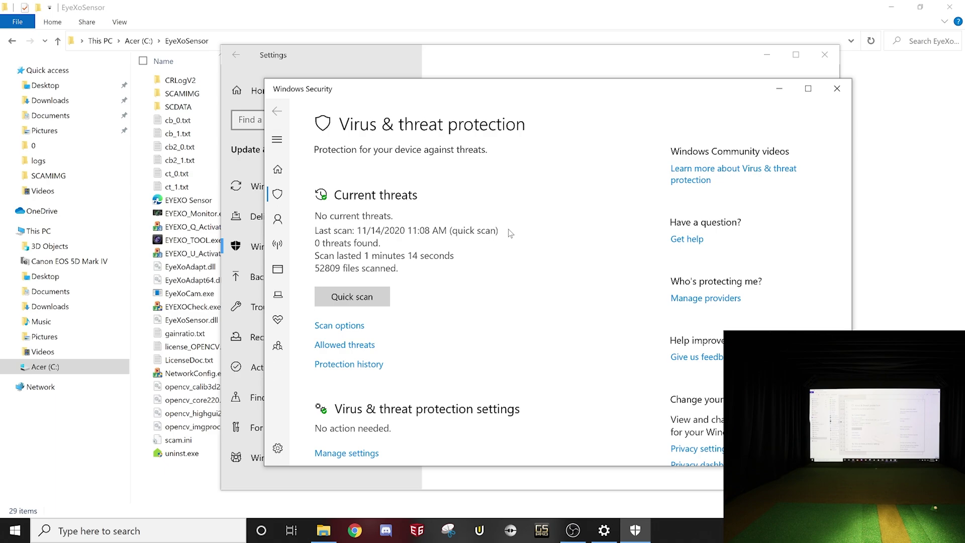
Step: Review the protection history and return to the Virus & threat protection overview
{"action": "left_click", "coordinate": [345, 366]}
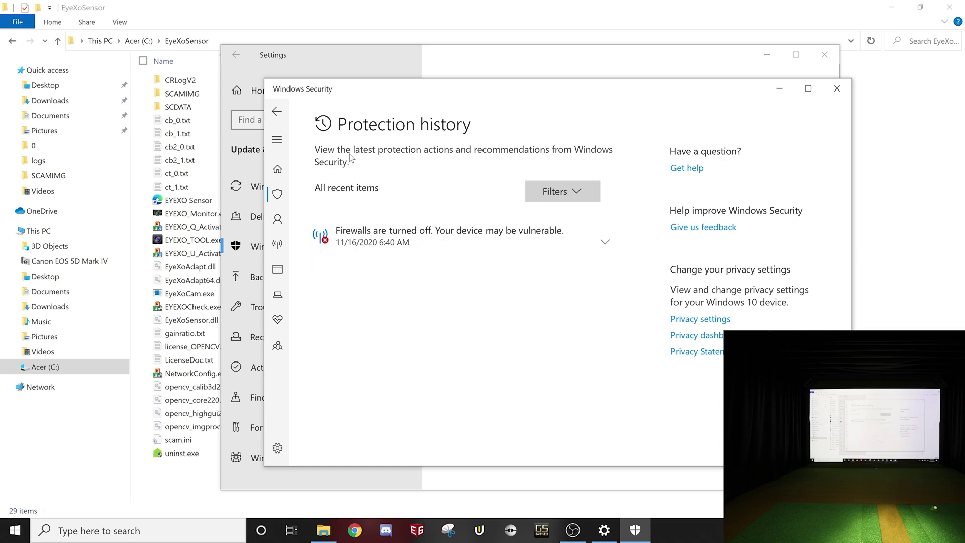
{"action": "left_click", "coordinate": [278, 113]}
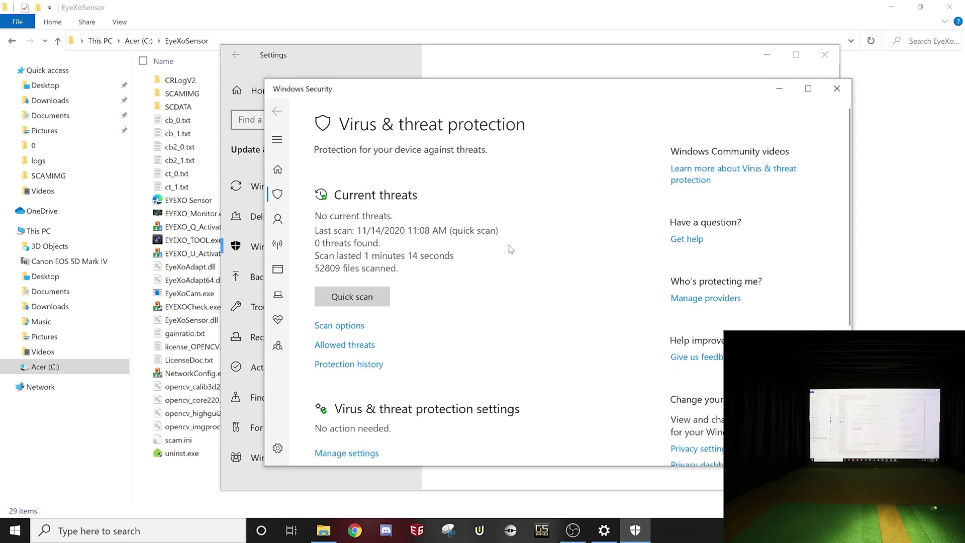
Step: Open the Windows Defender Antivirus exclusions list from the virus & threat protection settings
{"action": "scroll", "coordinate": [565, 319], "scroll_direction": "down", "scroll_amount": 3}
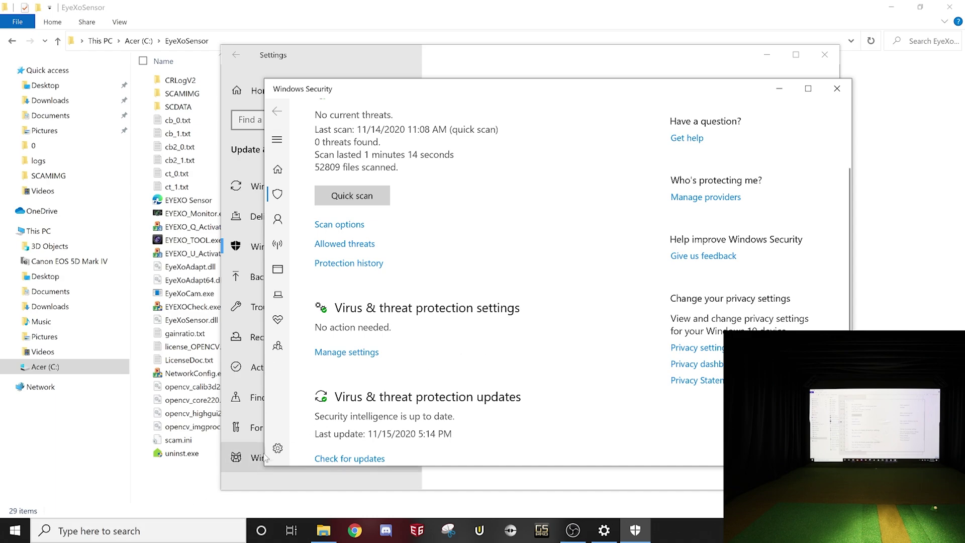
{"action": "left_click", "coordinate": [351, 356]}
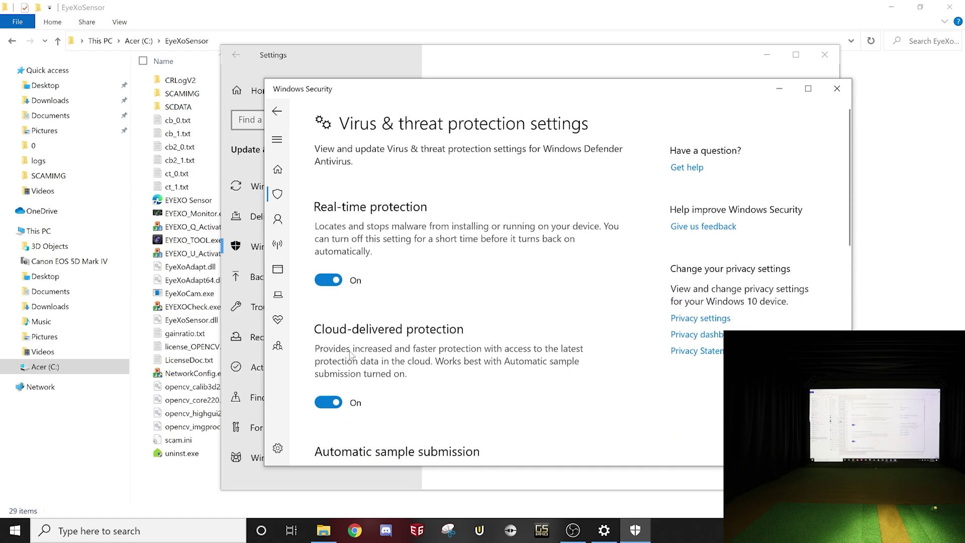
{"action": "scroll", "coordinate": [501, 346], "scroll_direction": "down", "scroll_amount": 8}
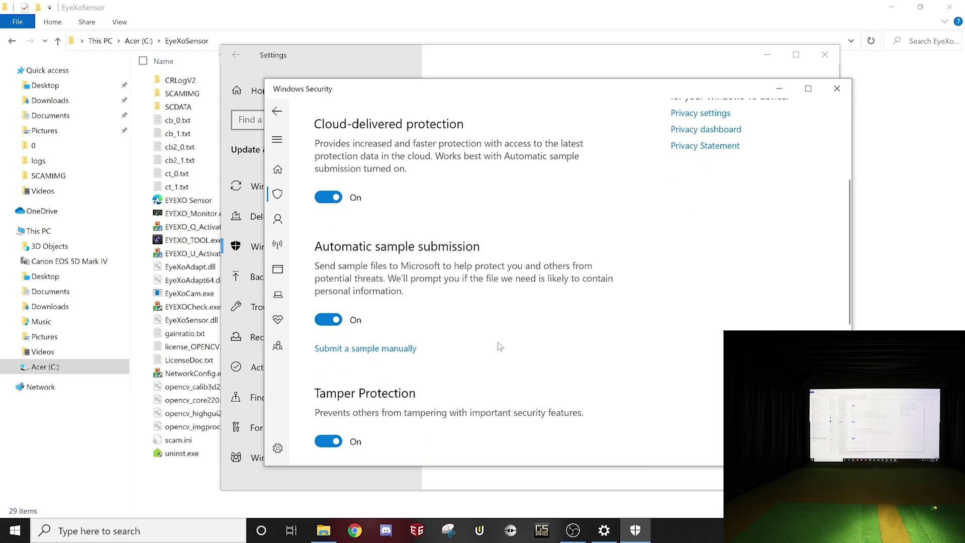
{"action": "scroll", "coordinate": [500, 346], "scroll_direction": "down", "scroll_amount": 2}
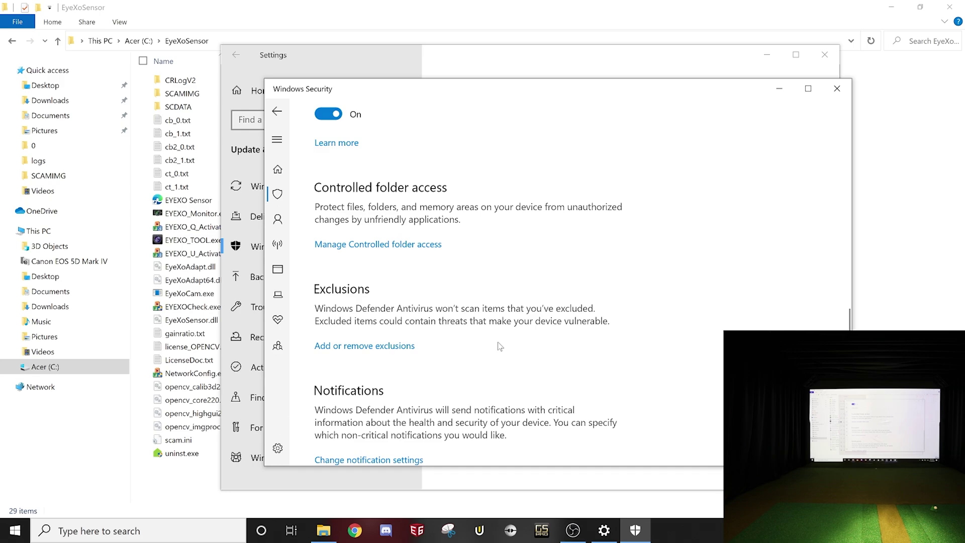
{"action": "left_click", "coordinate": [362, 347]}
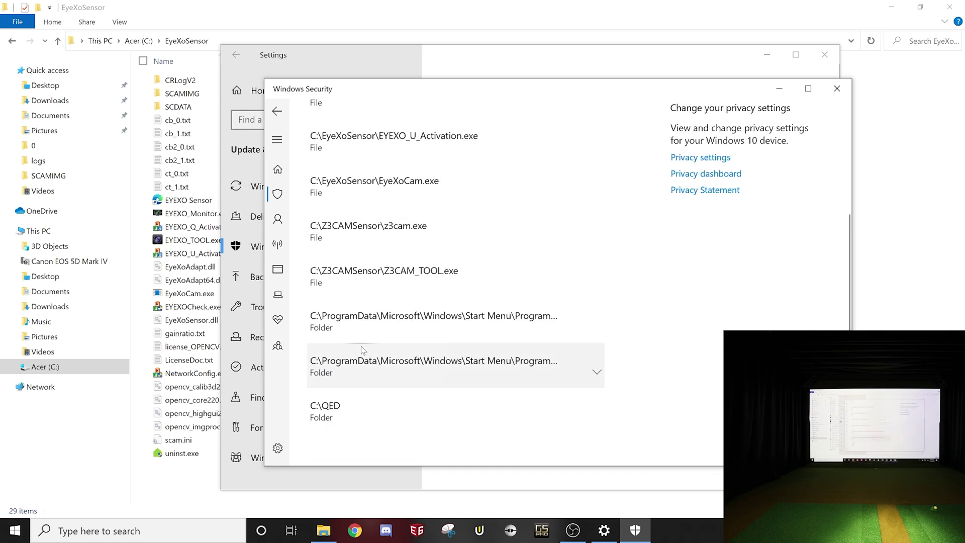
Step: Expand the Swing Catalyst folder exclusion to view its full path and look over the exclusions list
{"action": "left_click", "coordinate": [363, 350]}
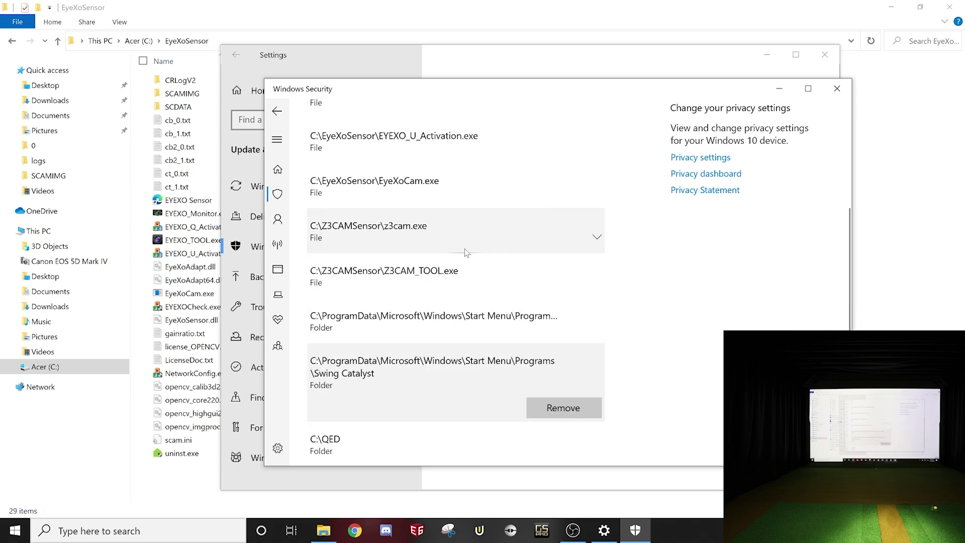
{"action": "scroll", "coordinate": [452, 252], "scroll_direction": "down", "scroll_amount": 2}
{"action": "scroll", "coordinate": [470, 264], "scroll_direction": "up", "scroll_amount": 5}
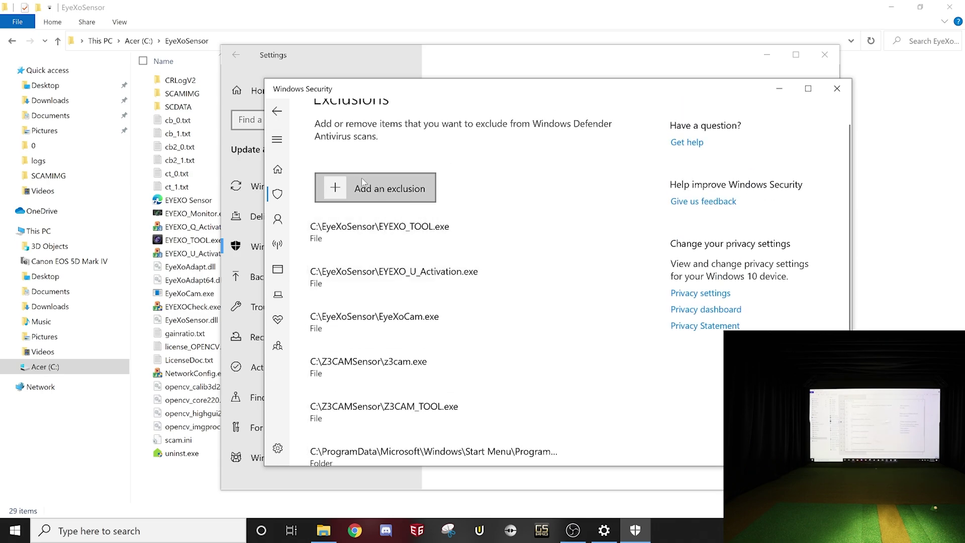
{"action": "left_click", "coordinate": [425, 223]}
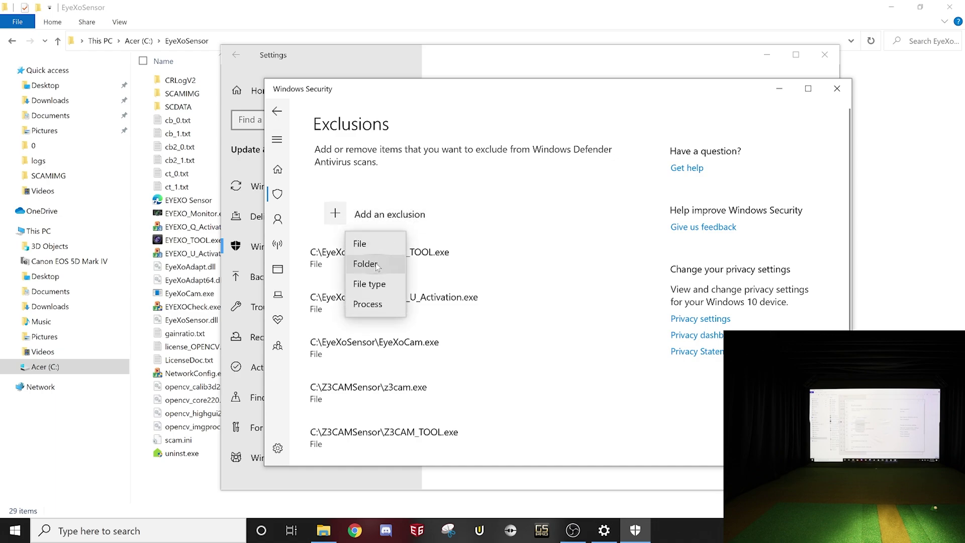
{"action": "left_click", "coordinate": [360, 243]}
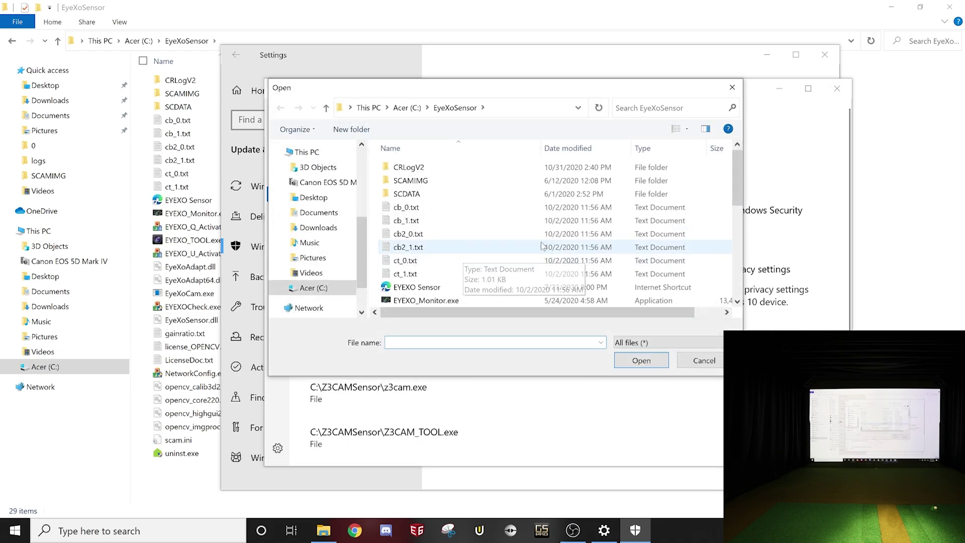
{"action": "left_click", "coordinate": [711, 366]}
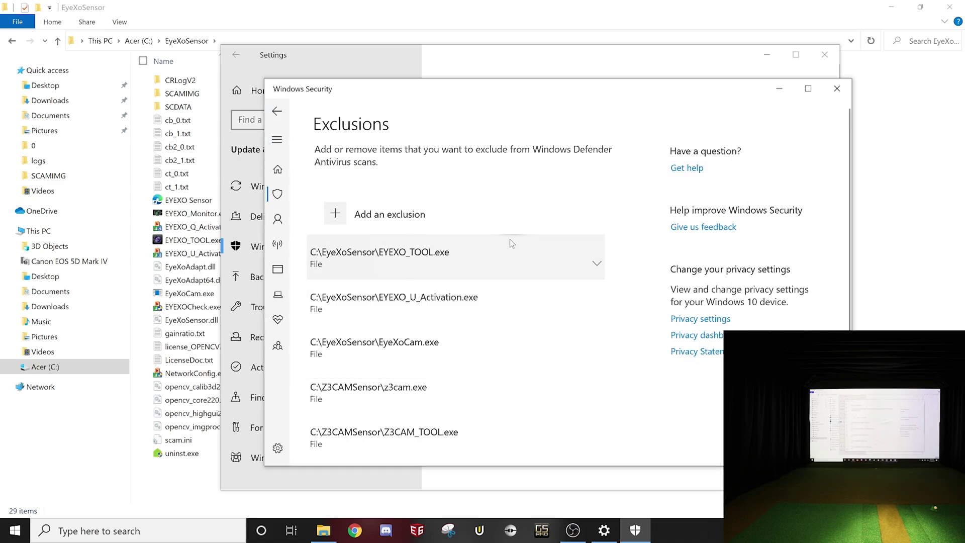
Step: Look through the existing file and folder exclusions down to the C:\QED folder entry
{"action": "scroll", "coordinate": [441, 327], "scroll_direction": "down", "scroll_amount": 1}
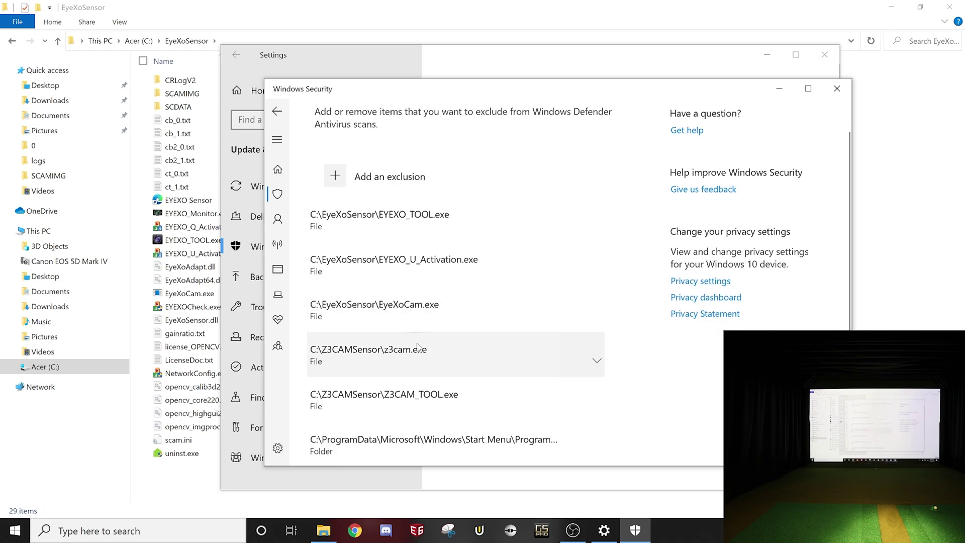
{"action": "scroll", "coordinate": [417, 346], "scroll_direction": "down", "scroll_amount": 3}
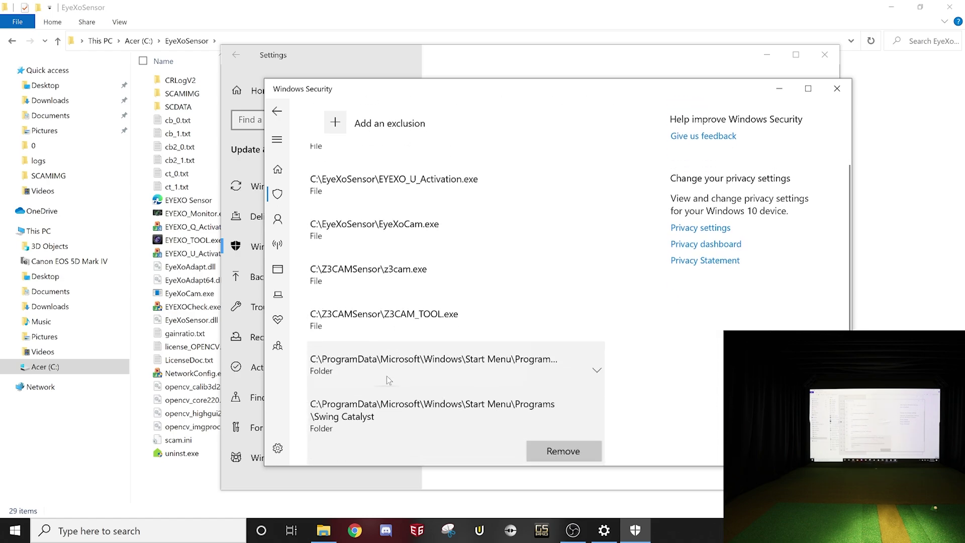
{"action": "scroll", "coordinate": [388, 380], "scroll_direction": "up", "scroll_amount": 1}
{"action": "scroll", "coordinate": [537, 336], "scroll_direction": "down", "scroll_amount": 4}
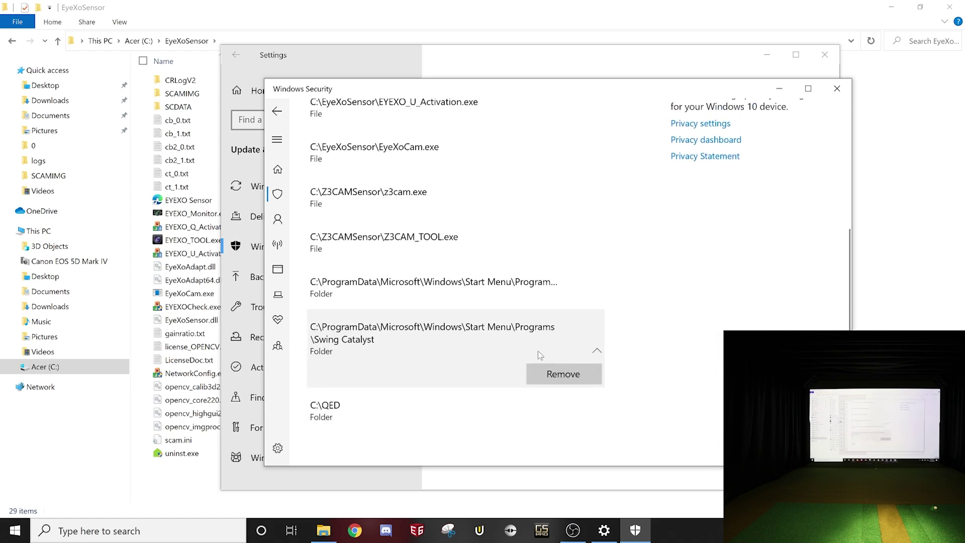
Step: Return to the start of the exclusions list and close the Windows Security and Settings windows
{"action": "scroll", "coordinate": [477, 302], "scroll_direction": "up", "scroll_amount": 8}
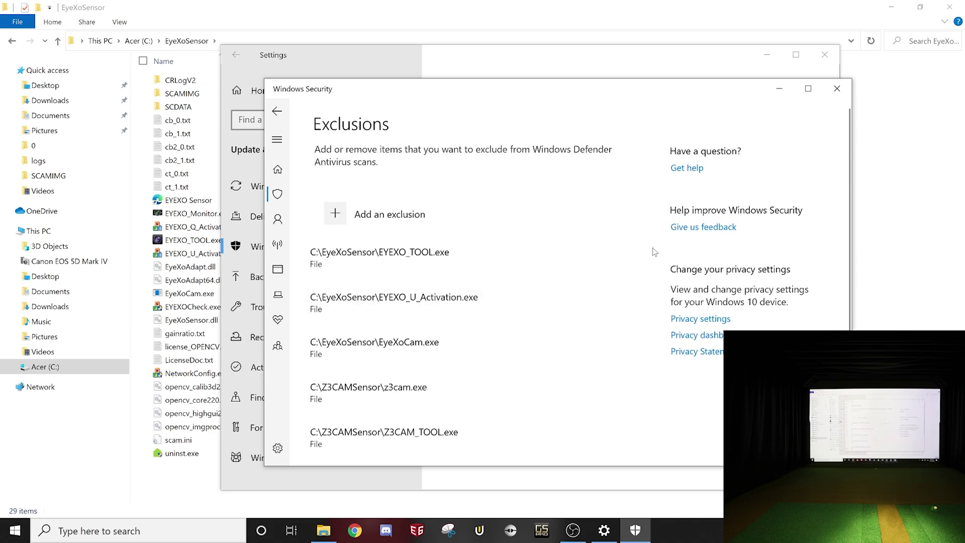
{"action": "left_click", "coordinate": [837, 89]}
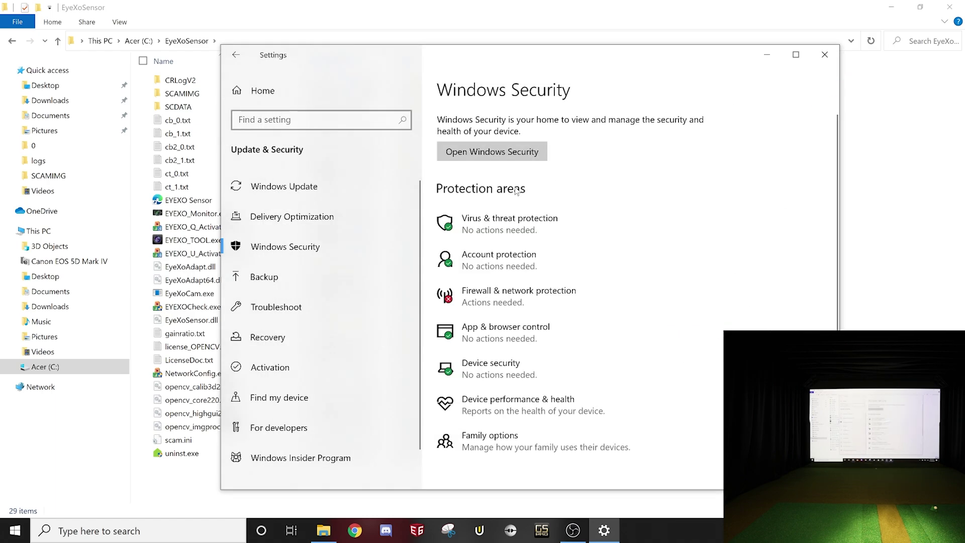
{"action": "left_click", "coordinate": [823, 55]}
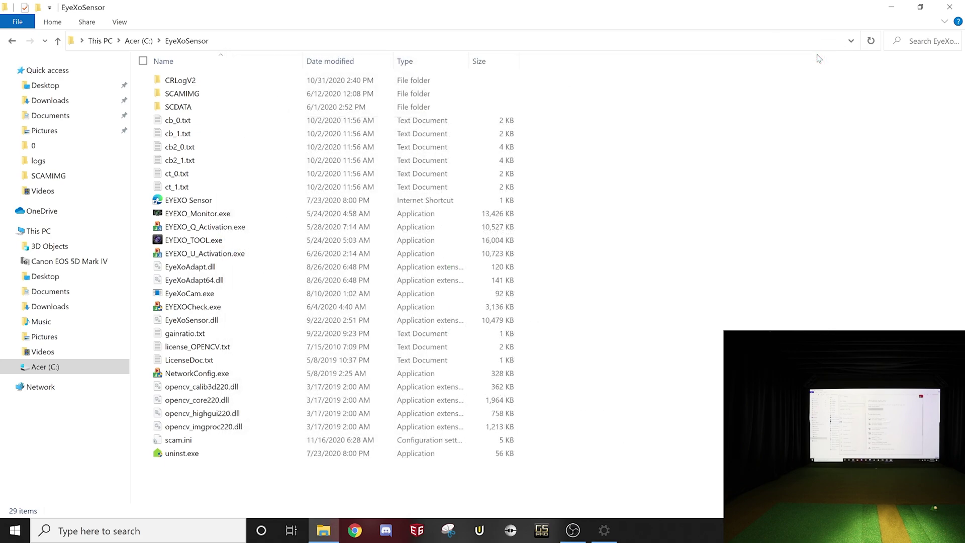
Step: Launch EYEXO_TOOL.exe from the EyeXoSensor folder, close the folder window and move the tool clear of the webcam overlay
{"action": "double_click", "coordinate": [197, 243]}
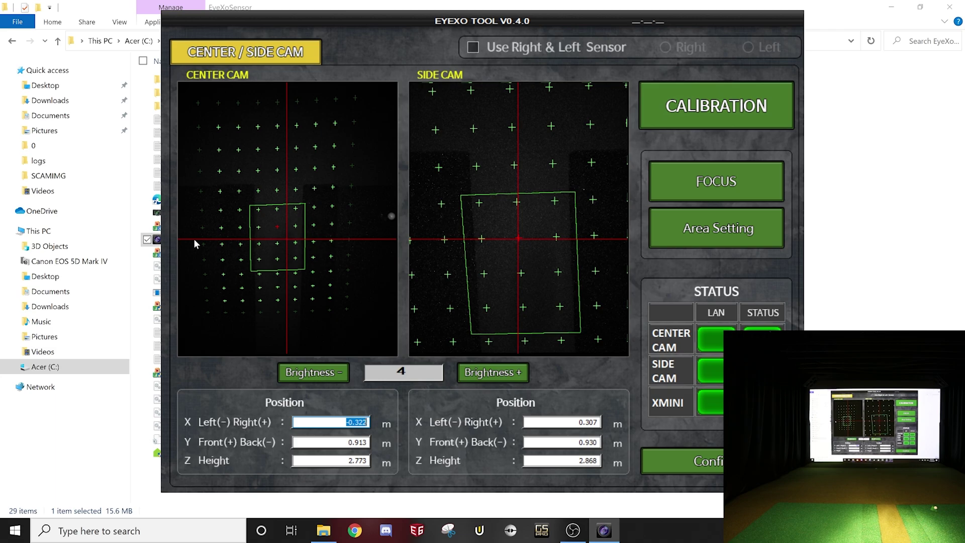
{"action": "left_click", "coordinate": [948, 6]}
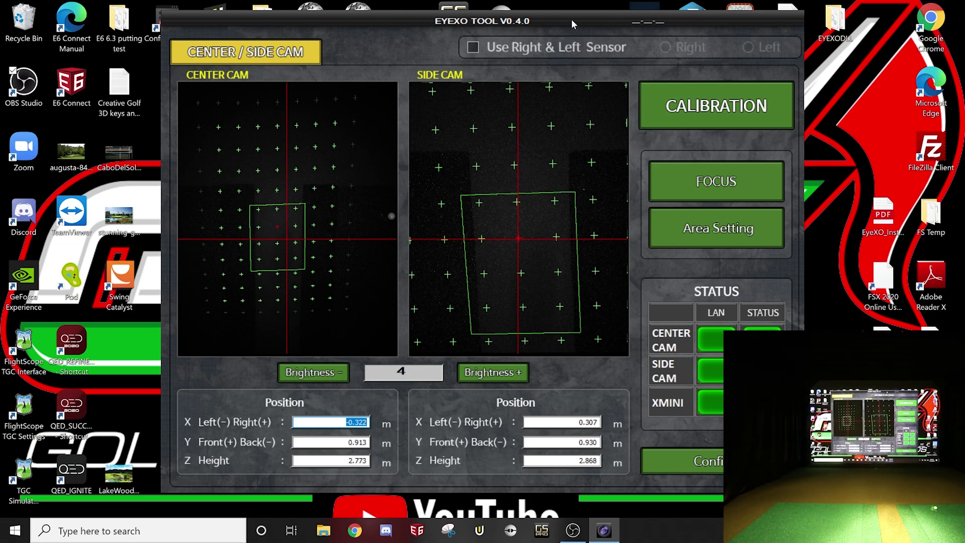
{"action": "left_click_drag", "start_coordinate": [571, 20], "coordinate": [457, 31]}
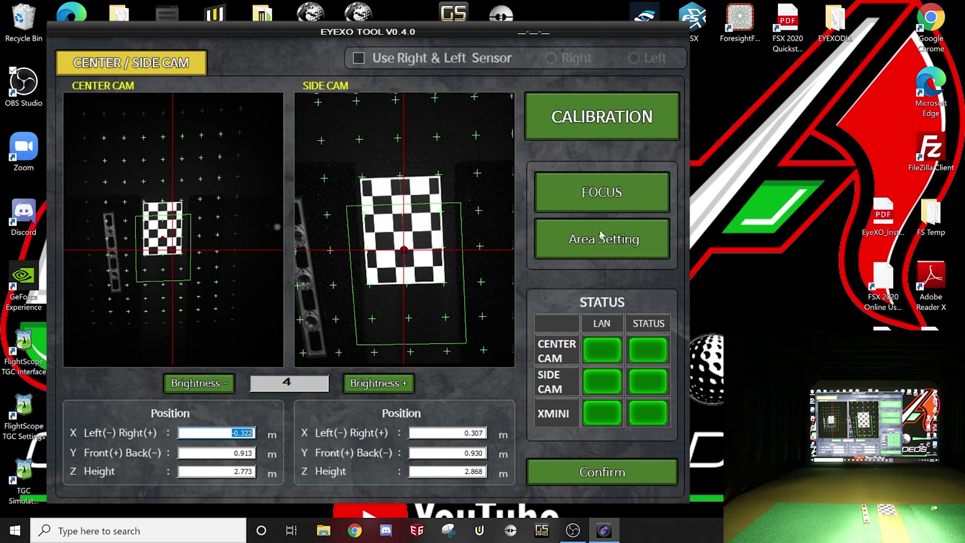
Step: Raise the brightness of the center and side camera images to 8
{"action": "left_click", "coordinate": [381, 386]}
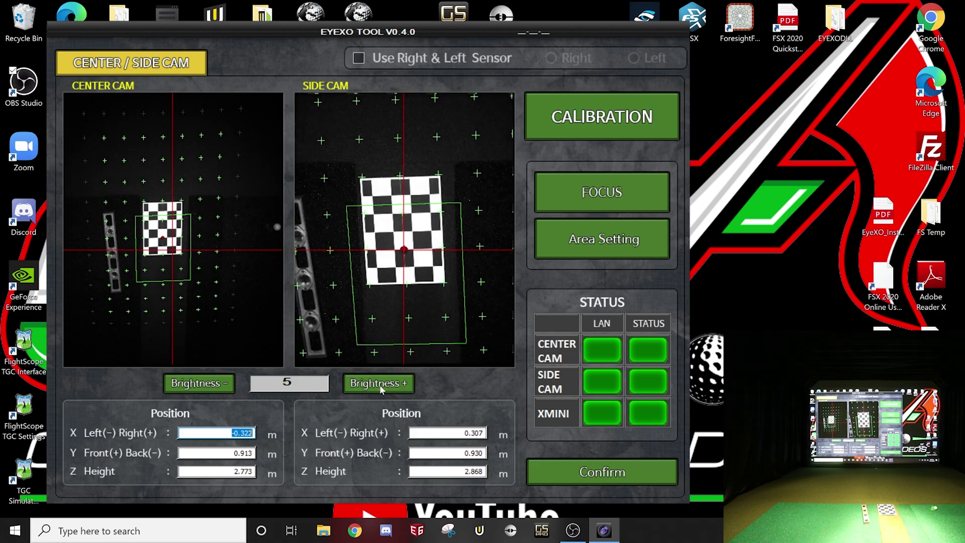
{"action": "left_click", "coordinate": [380, 386]}
{"action": "left_click", "coordinate": [381, 386]}
{"action": "left_click", "coordinate": [381, 386]}
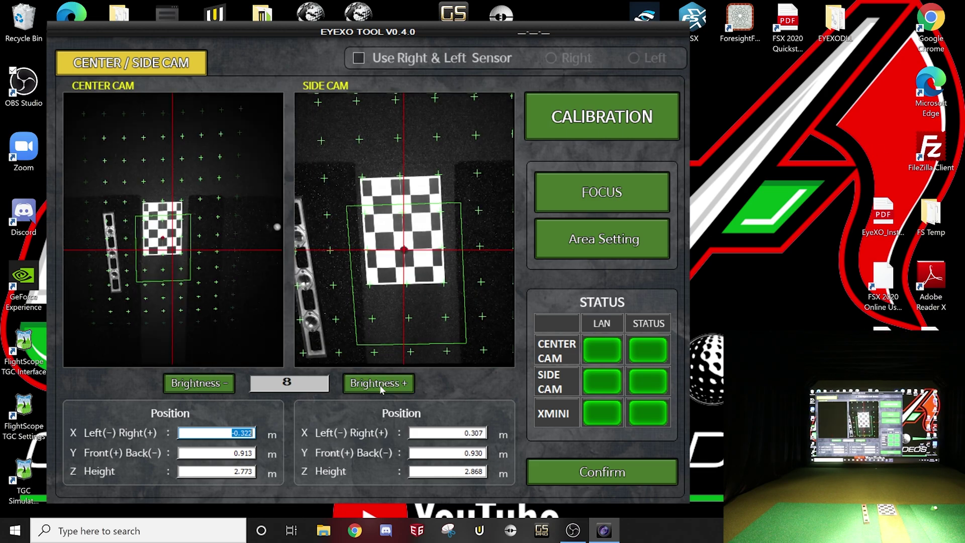
Step: Lower the brightness of the center and side camera images to 3
{"action": "left_click", "coordinate": [211, 387]}
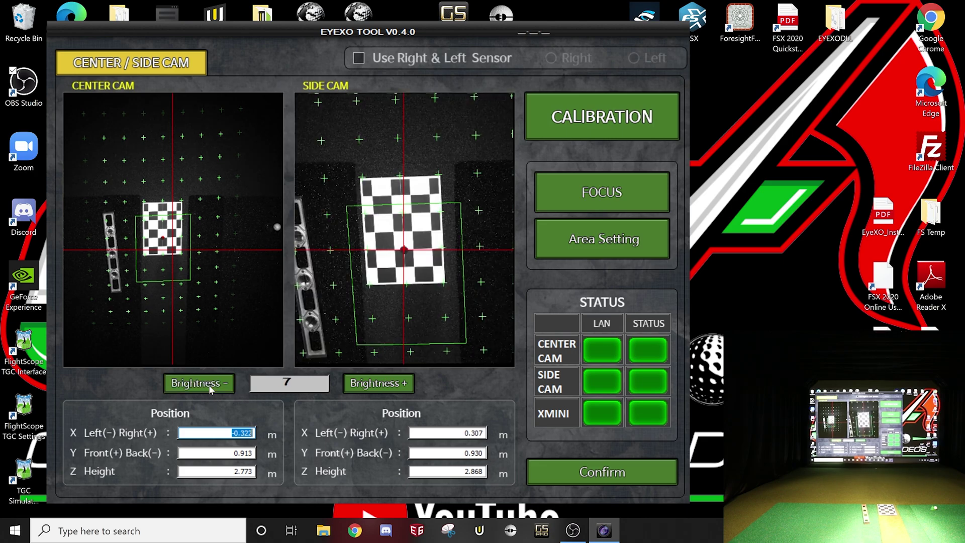
{"action": "left_click", "coordinate": [211, 387]}
{"action": "left_click", "coordinate": [210, 387]}
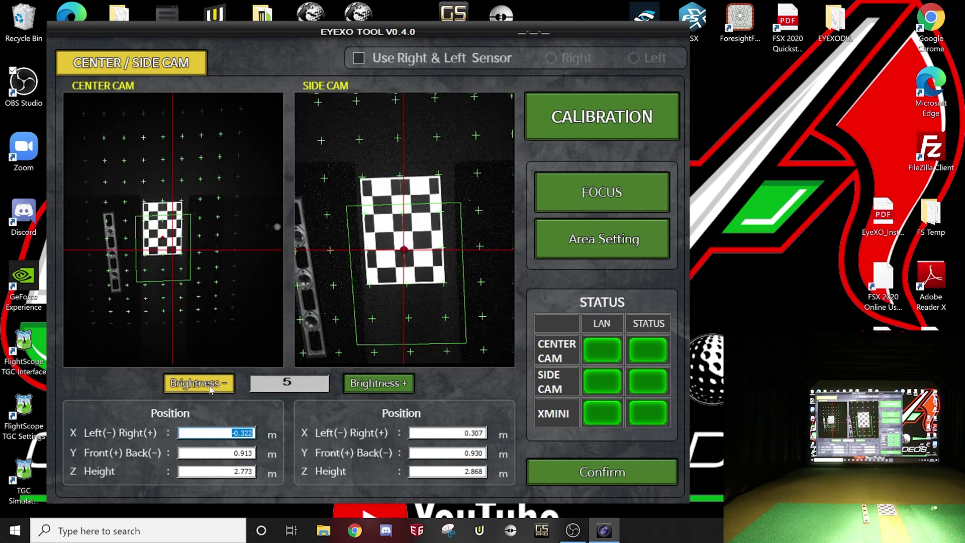
{"action": "left_click", "coordinate": [211, 387]}
{"action": "left_click", "coordinate": [211, 387]}
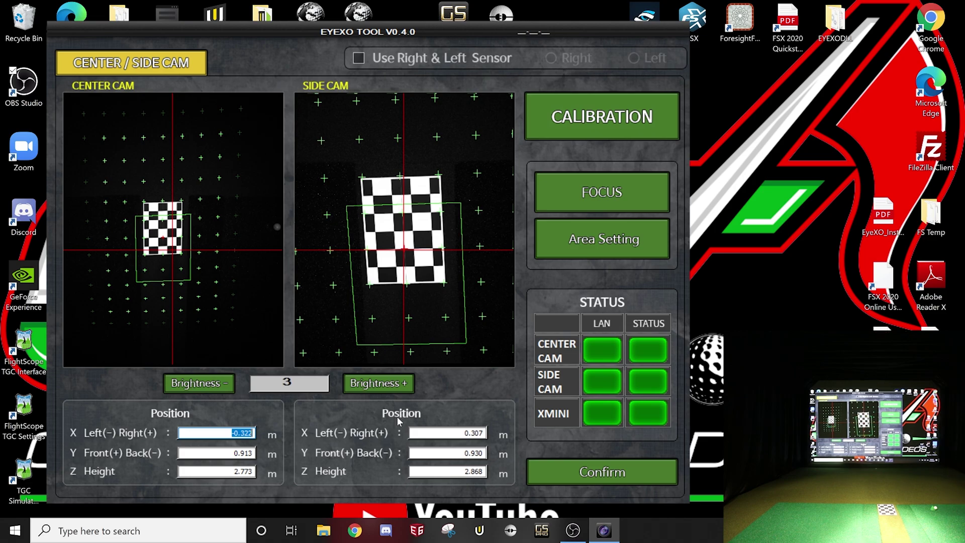
Step: Calibrate the center and side cameras against the checkerboard and acknowledge the result
{"action": "left_click", "coordinate": [605, 123]}
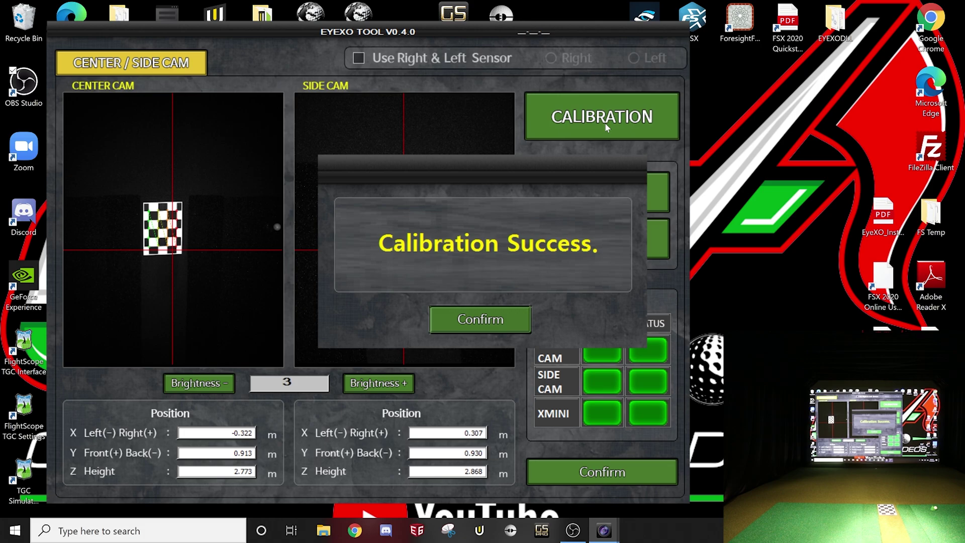
{"action": "left_click", "coordinate": [480, 319]}
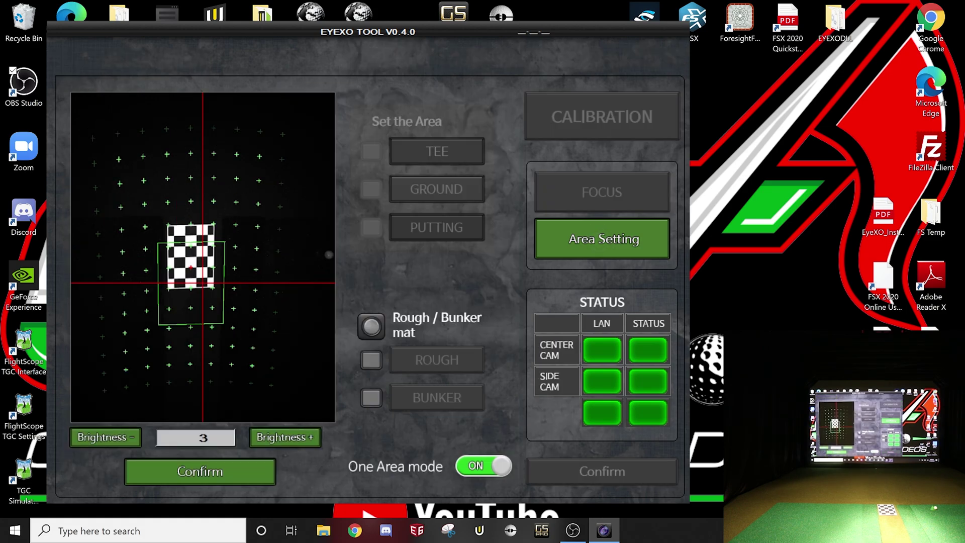
Step: In the area settings, set the camera brightness to 6 and shift the green hitting area slightly downward in the camera image
{"action": "left_click", "coordinate": [284, 437]}
{"action": "left_click", "coordinate": [285, 437]}
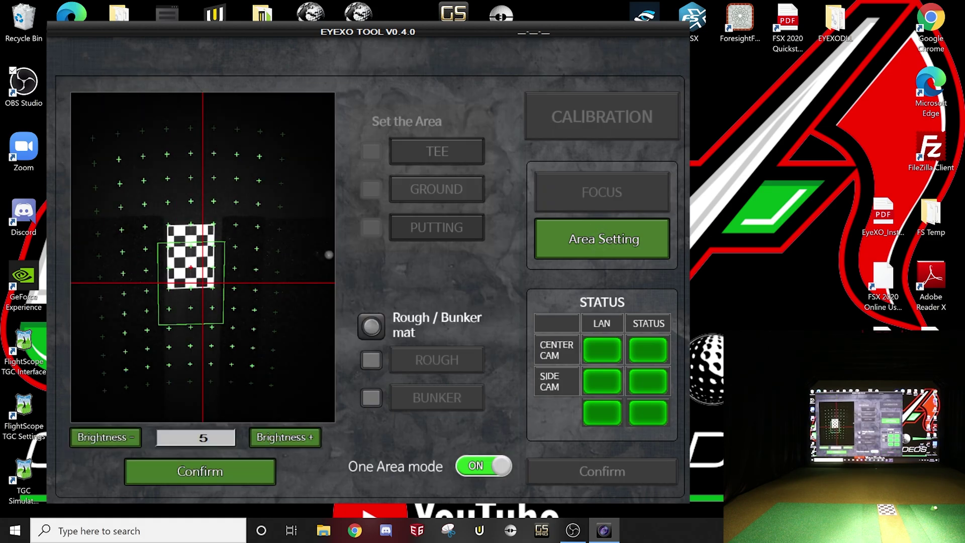
{"action": "left_click", "coordinate": [285, 436]}
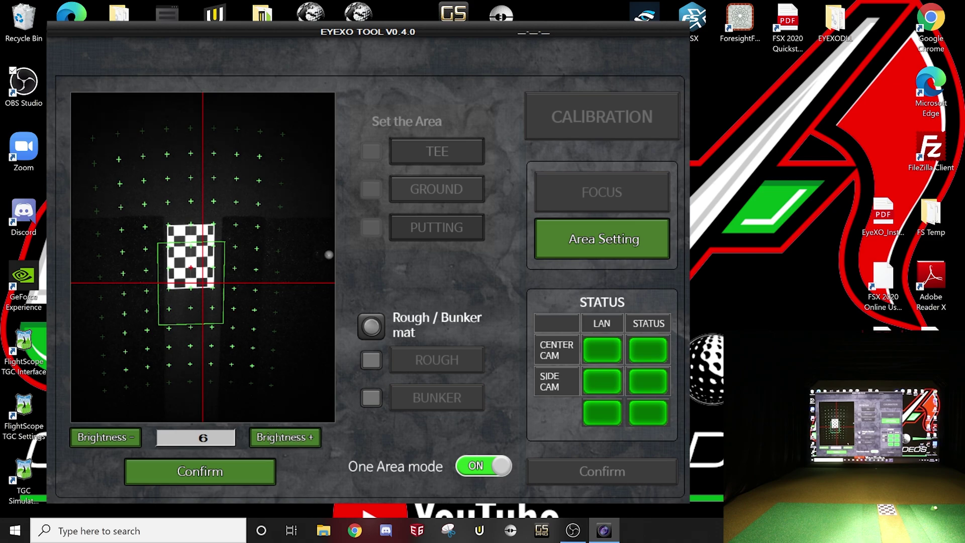
{"action": "mouse_move", "coordinate": [191, 283]}
{"action": "left_mouse_down"}
{"action": "mouse_move", "coordinate": [202, 290]}
{"action": "mouse_move", "coordinate": [179, 307]}
{"action": "mouse_move", "coordinate": [142, 312]}
{"action": "mouse_move", "coordinate": [156, 237]}
{"action": "mouse_move", "coordinate": [236, 262]}
{"action": "mouse_move", "coordinate": [234, 307]}
{"action": "mouse_move", "coordinate": [153, 309]}
{"action": "mouse_move", "coordinate": [145, 226]}
{"action": "mouse_move", "coordinate": [242, 230]}
{"action": "mouse_move", "coordinate": [231, 302]}
{"action": "mouse_move", "coordinate": [191, 287]}
{"action": "left_mouse_up"}
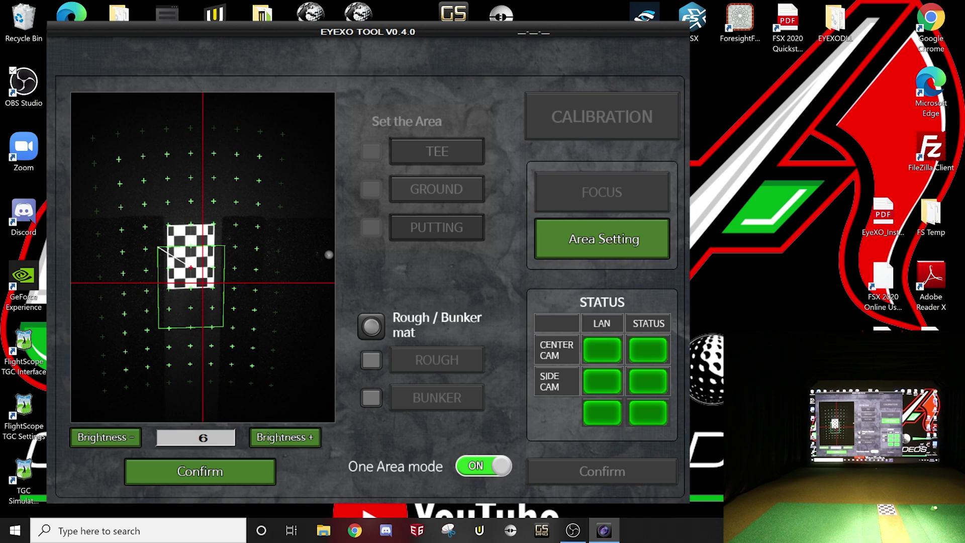
{"action": "left_click_drag", "start_coordinate": [191, 287], "coordinate": [191, 286]}
{"action": "left_click_drag", "start_coordinate": [191, 286], "coordinate": [191, 291]}
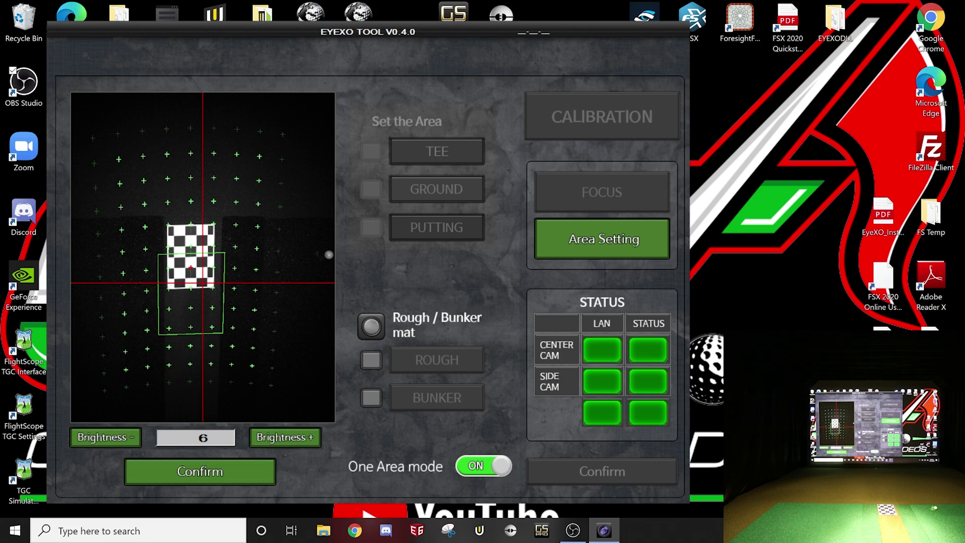
Step: Switch One Area mode off to show the separate tee, ground and putting areas, and turn it back on
{"action": "left_click", "coordinate": [484, 466]}
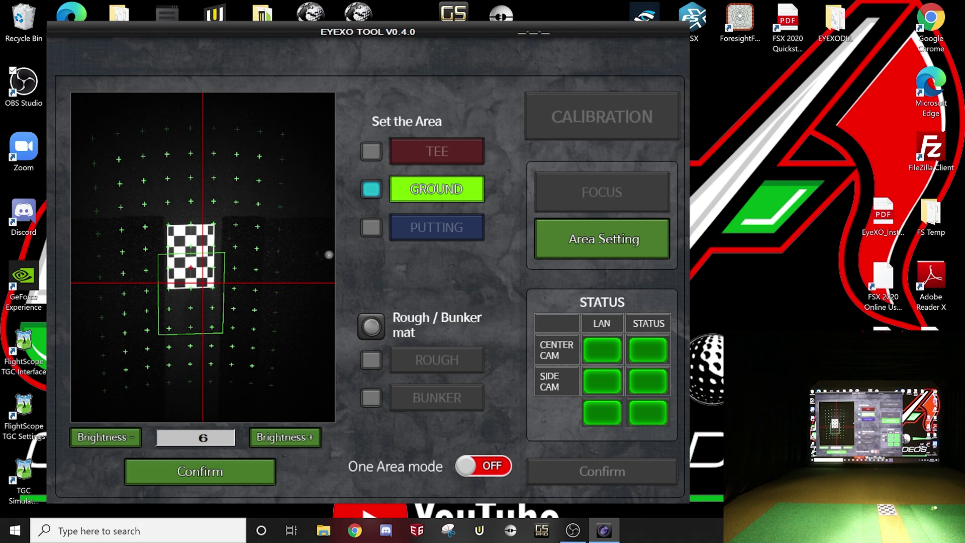
{"action": "left_click", "coordinate": [483, 465]}
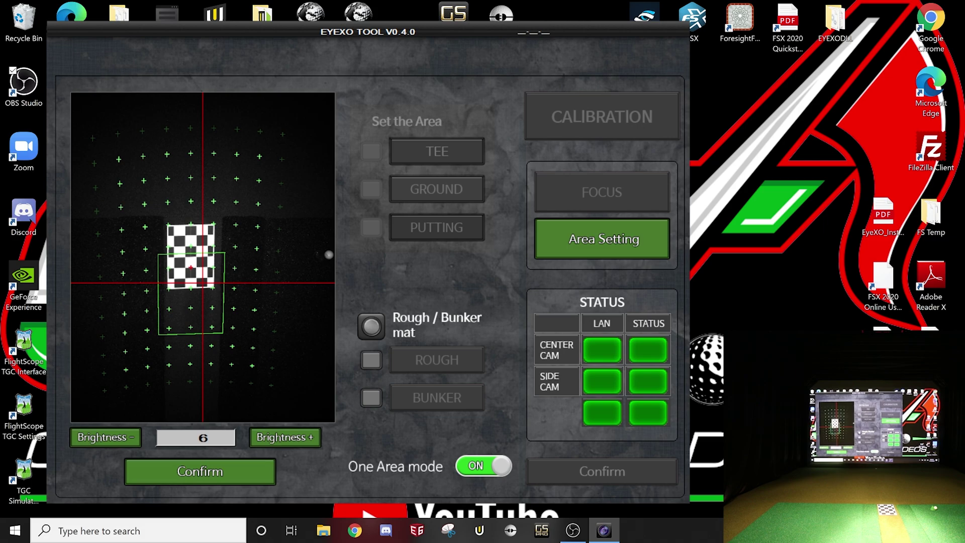
{"action": "left_click", "coordinate": [483, 466]}
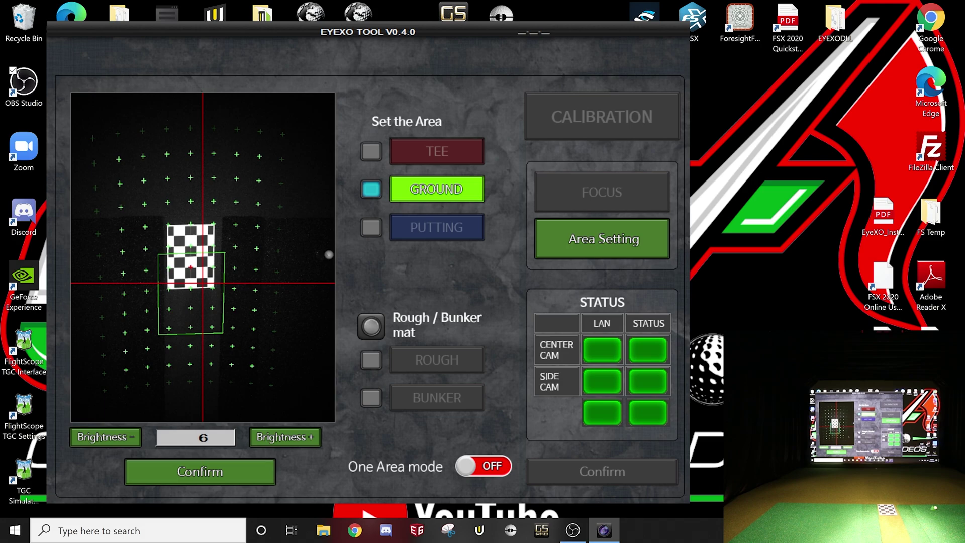
{"action": "left_click", "coordinate": [483, 466]}
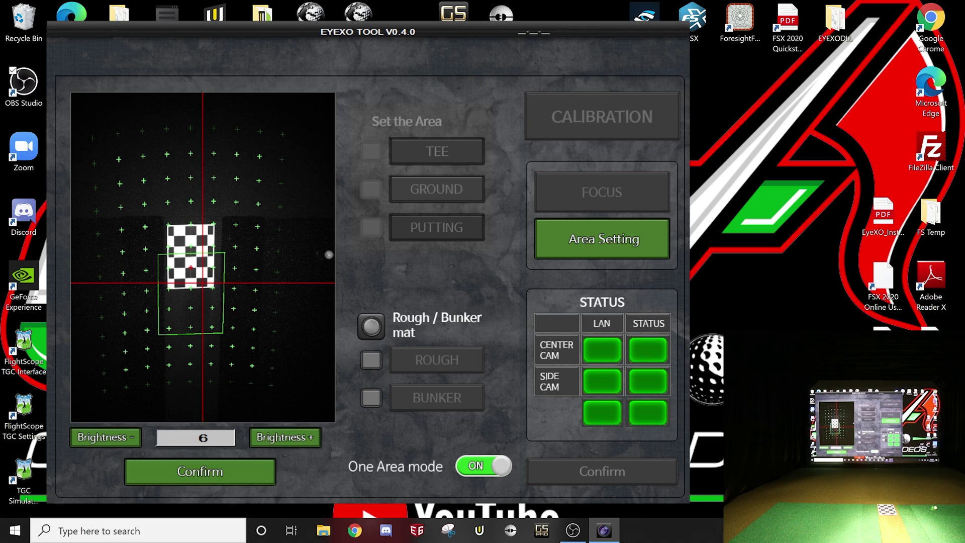
Step: Confirm the area setting and the sensor setup to close the EYEXO Tool
{"action": "left_click", "coordinate": [201, 471]}
{"action": "left_click", "coordinate": [232, 471]}
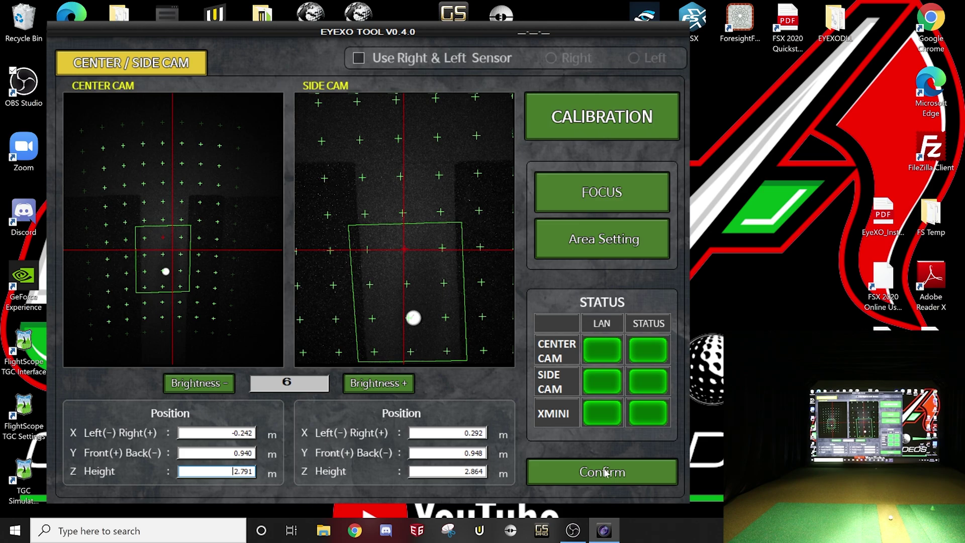
{"action": "left_click", "coordinate": [601, 475]}
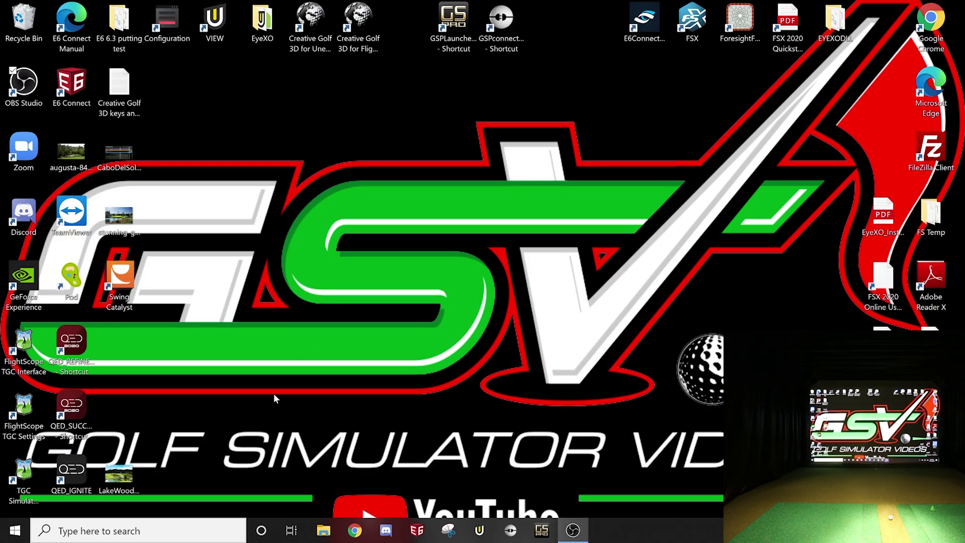
Step: Open Uneekor VIEW maximized, start a session with the recent user profile for a test shot, and close the app
{"action": "left_click", "coordinate": [480, 530]}
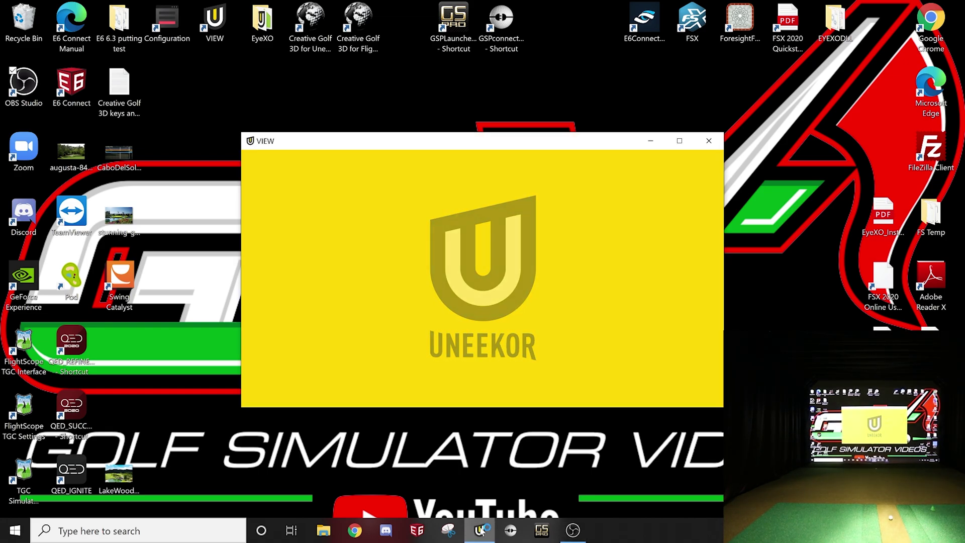
{"action": "left_click", "coordinate": [679, 141]}
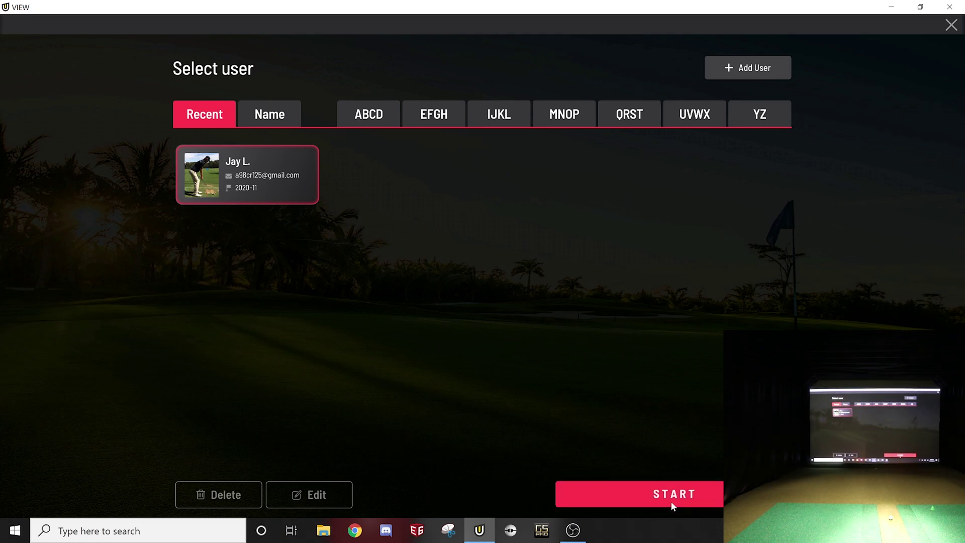
{"action": "left_click", "coordinate": [672, 505]}
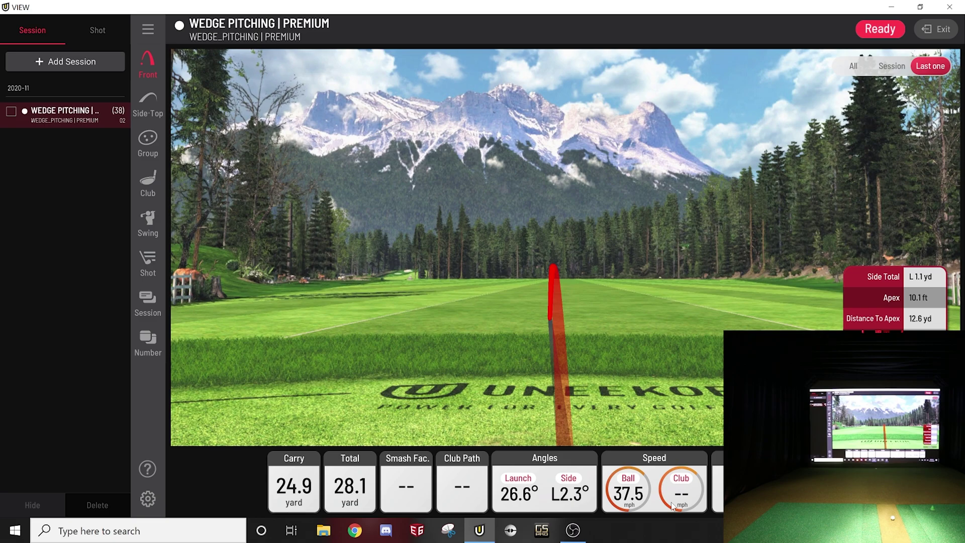
{"action": "left_click", "coordinate": [950, 7]}
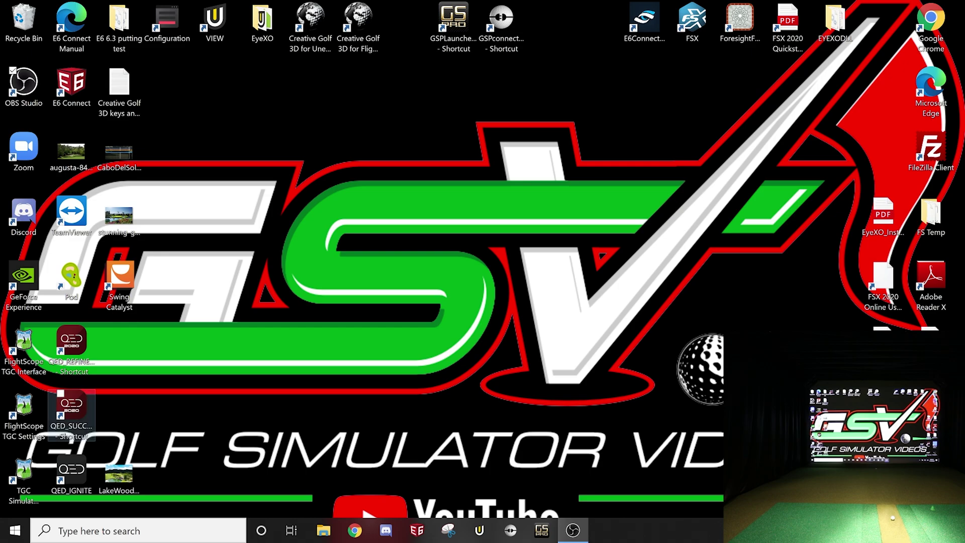
Step: Open the QED_SUCCEED launcher, start the QED 2020 game and continue past its title screen
{"action": "double_click", "coordinate": [77, 410]}
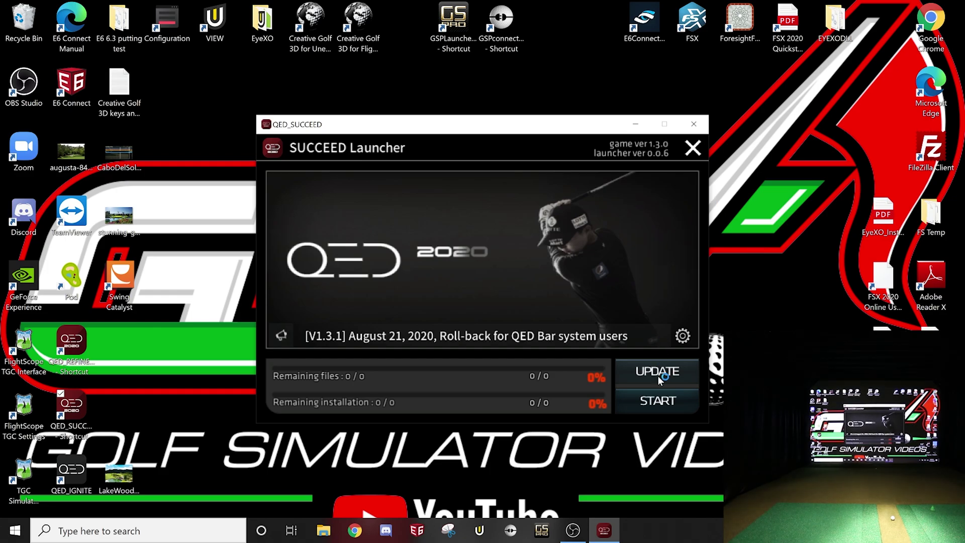
{"action": "left_click", "coordinate": [660, 406]}
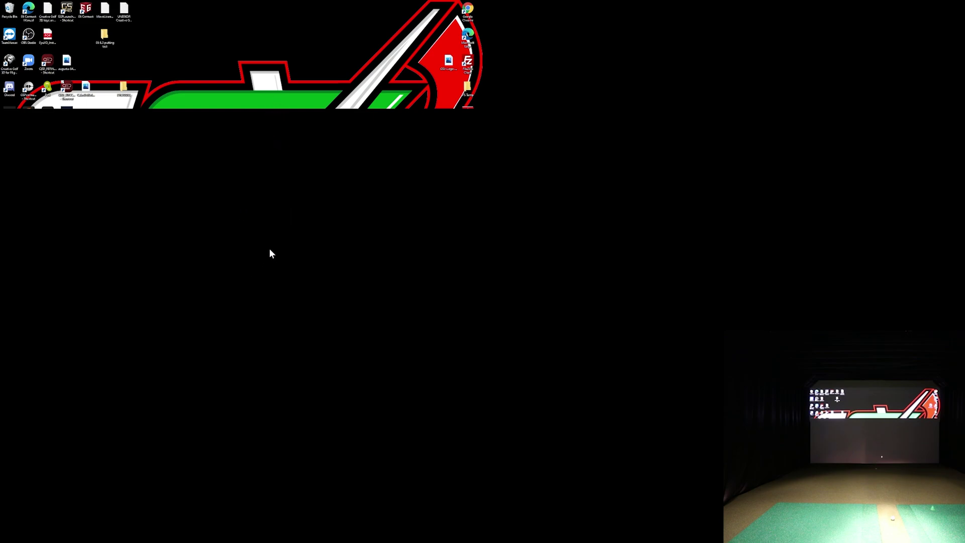
{"action": "key", "text": "super"}
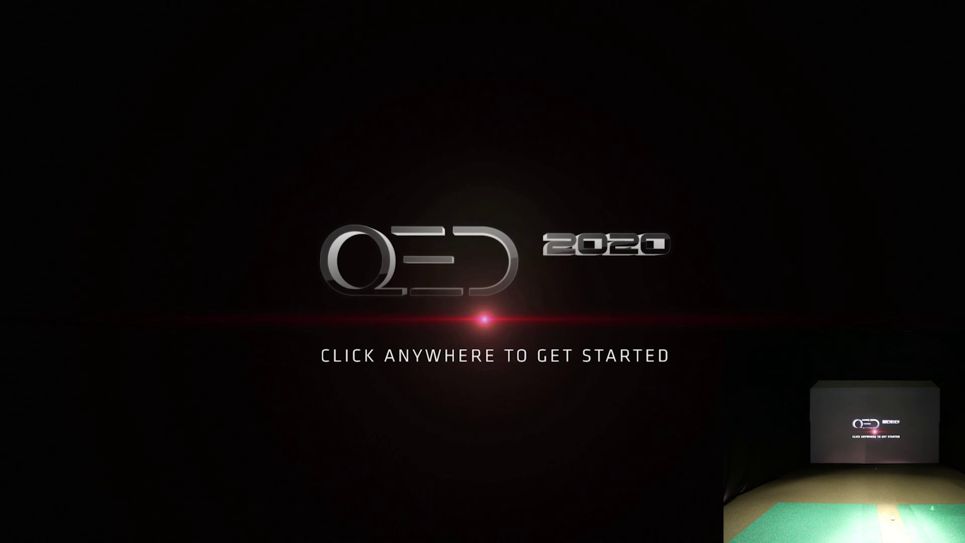
{"action": "left_click", "coordinate": [505, 265]}
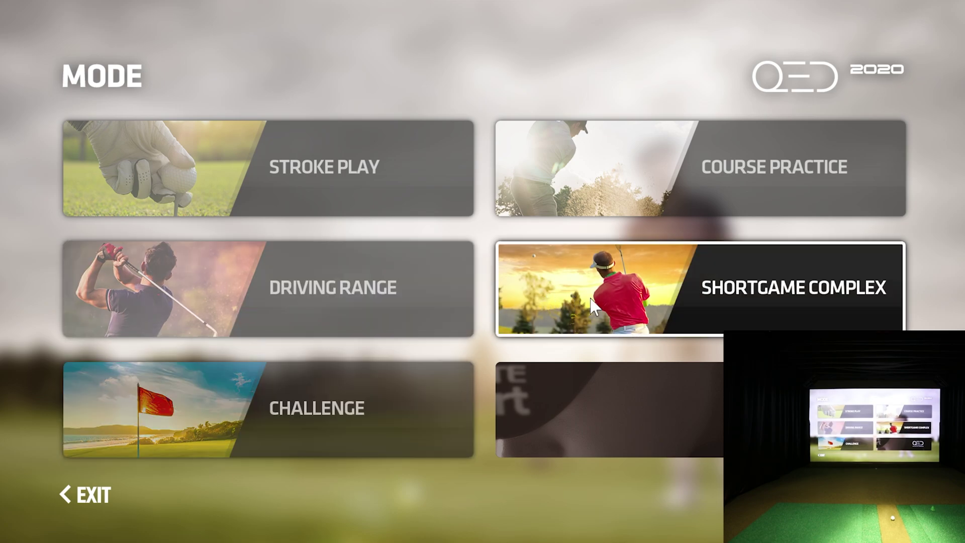
Step: Open the putting practice mode in the Shortgame Complex and increase its Time setting
{"action": "left_click", "coordinate": [657, 297]}
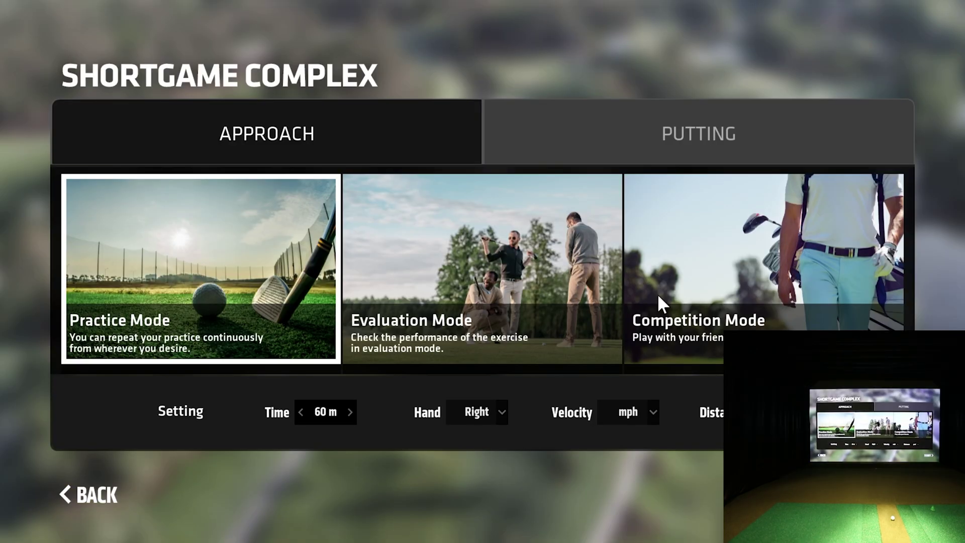
{"action": "left_click", "coordinate": [689, 142]}
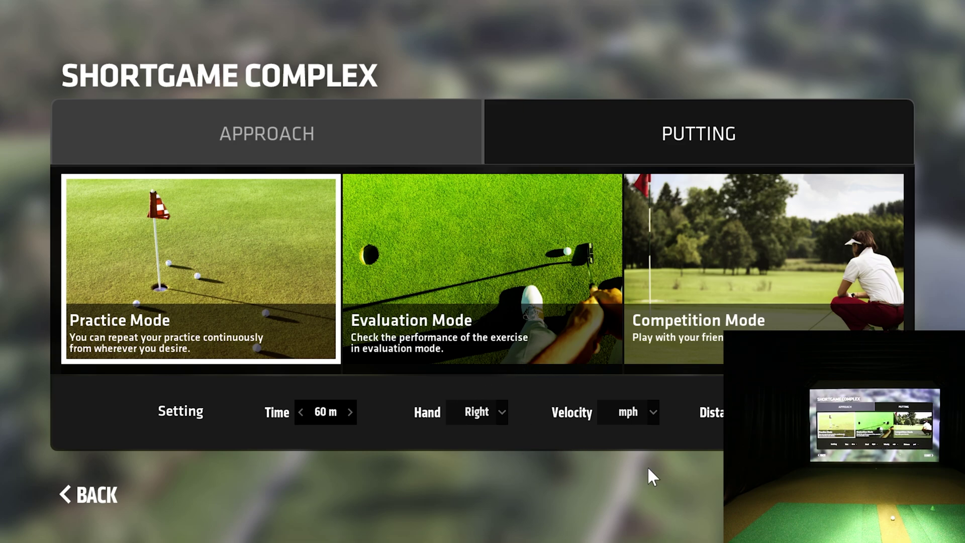
{"action": "left_click", "coordinate": [350, 411]}
{"action": "left_click", "coordinate": [350, 411]}
{"action": "left_click", "coordinate": [350, 411]}
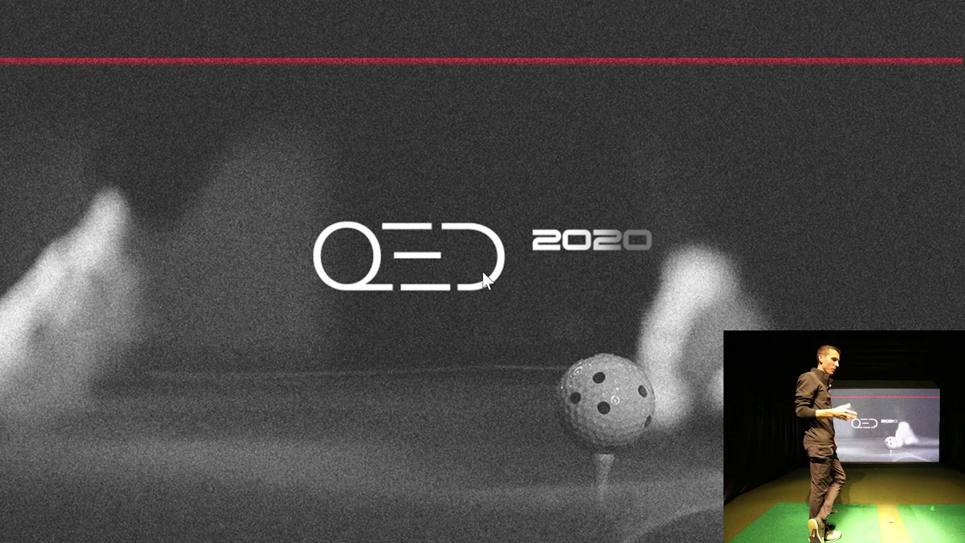
{"action": "key", "text": "Right"}
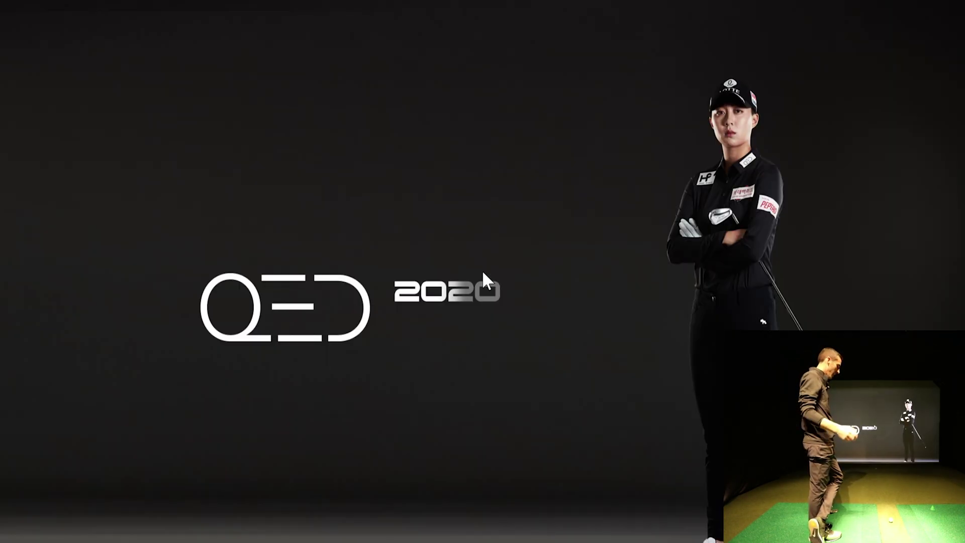